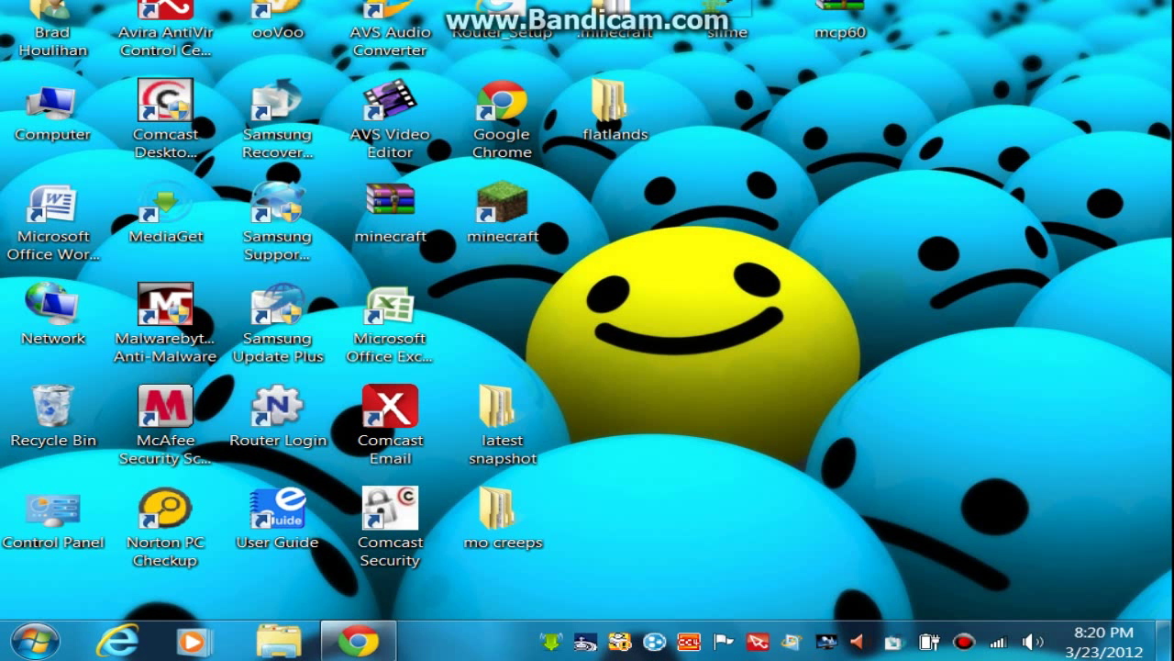
# - Switch to Chrome and download ModLoader 1.2.4 through the direct link in the Risugami's Mods forum thread
pyautogui.click(358, 640)
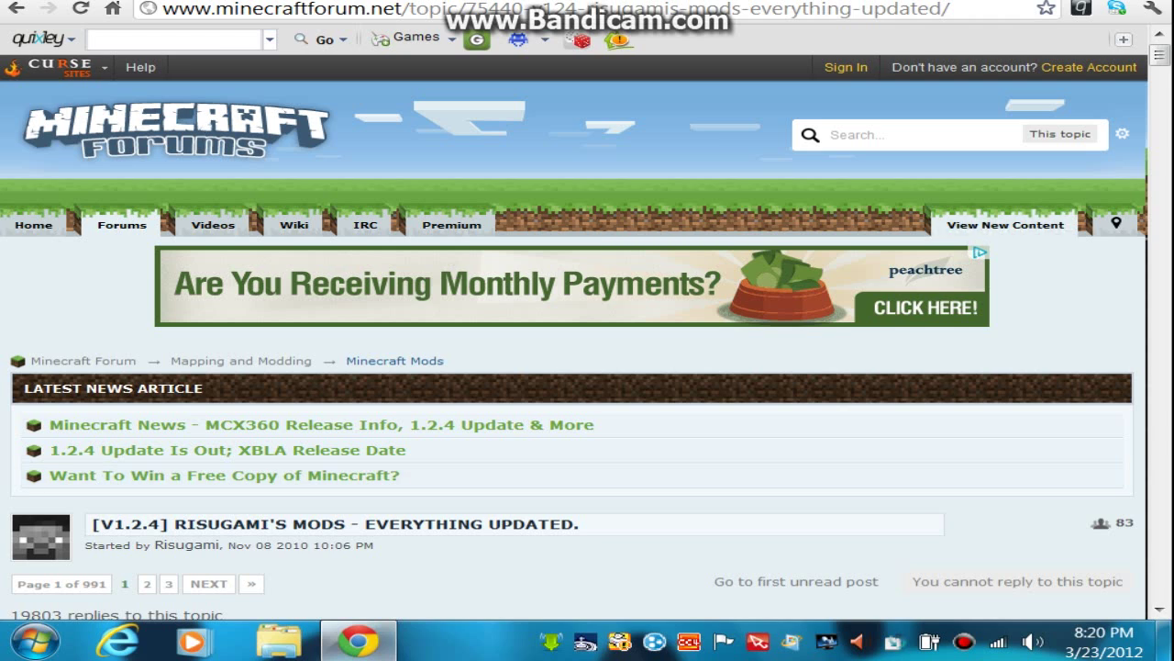
pyautogui.scroll(-2, 1009, 234)
pyautogui.scroll(-3, 1009, 244)
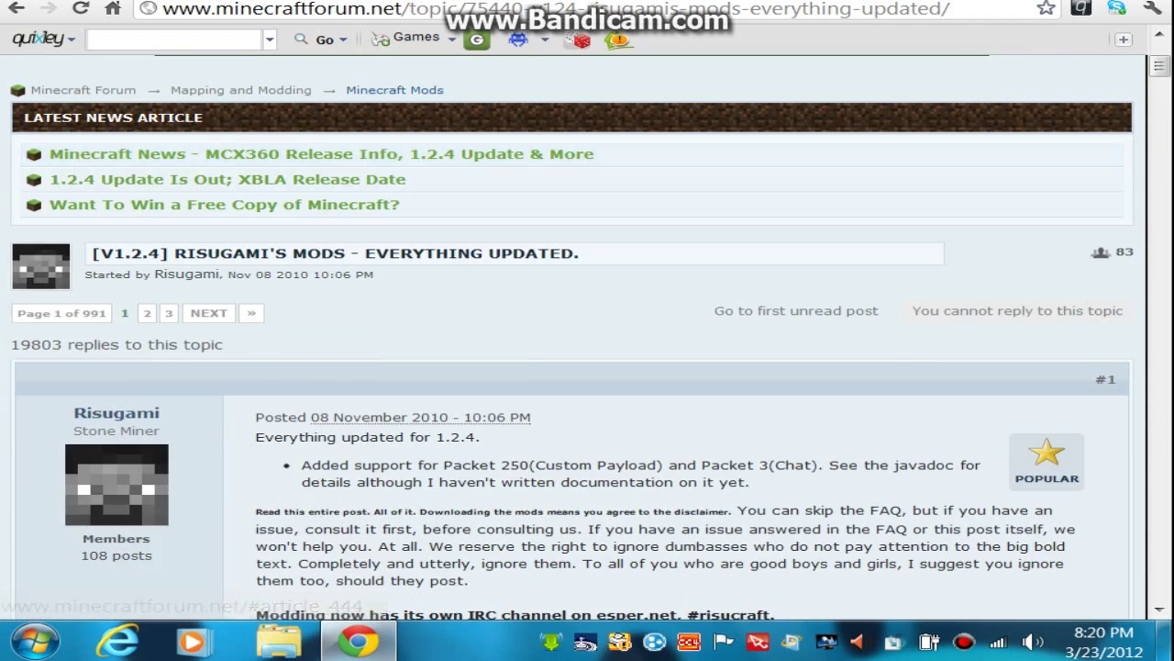
pyautogui.scroll(3, 1009, 244)
pyautogui.scroll(2, 1009, 244)
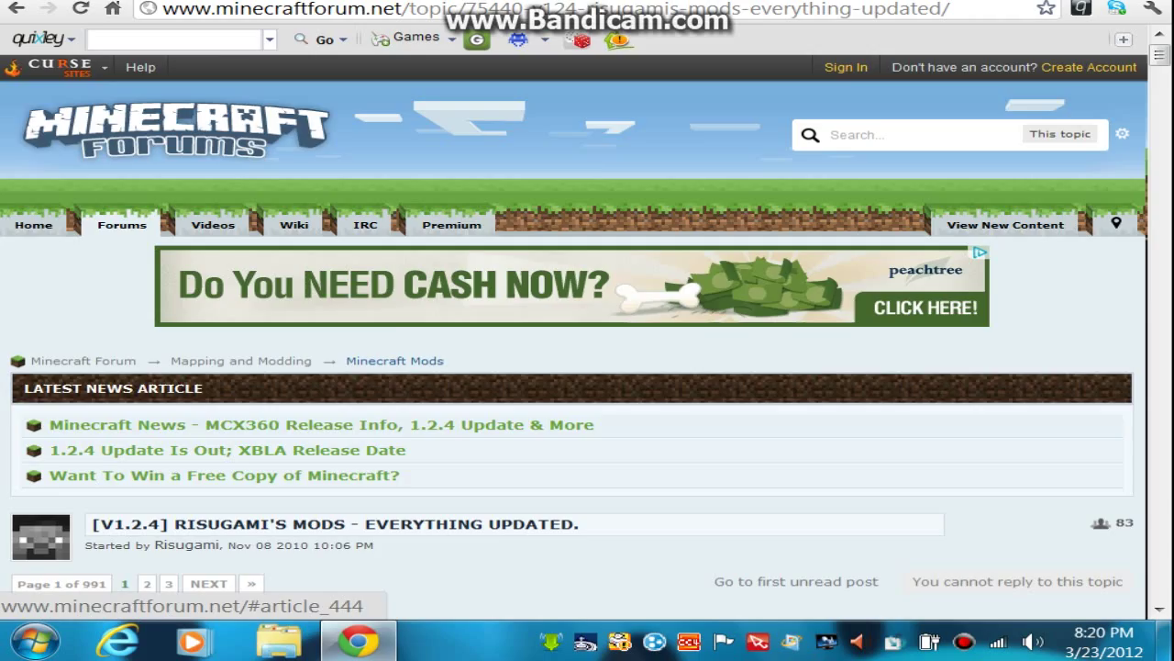
pyautogui.scroll(-8, 1010, 244)
pyautogui.scroll(-15, 679, 340)
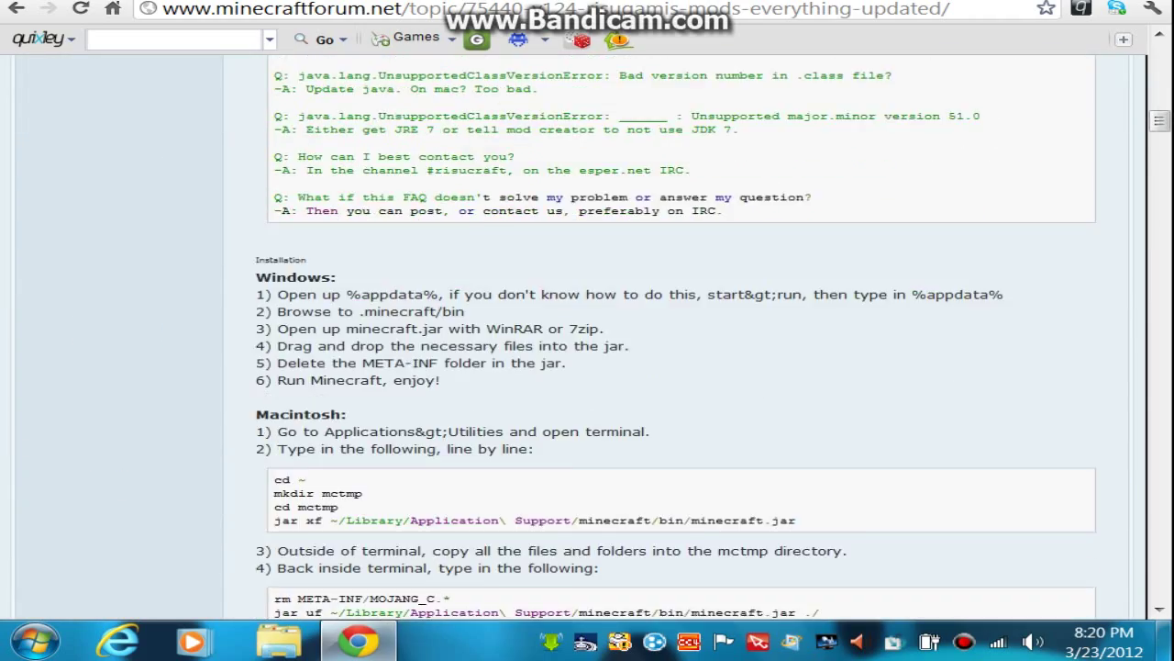
pyautogui.scroll(-2, 679, 340)
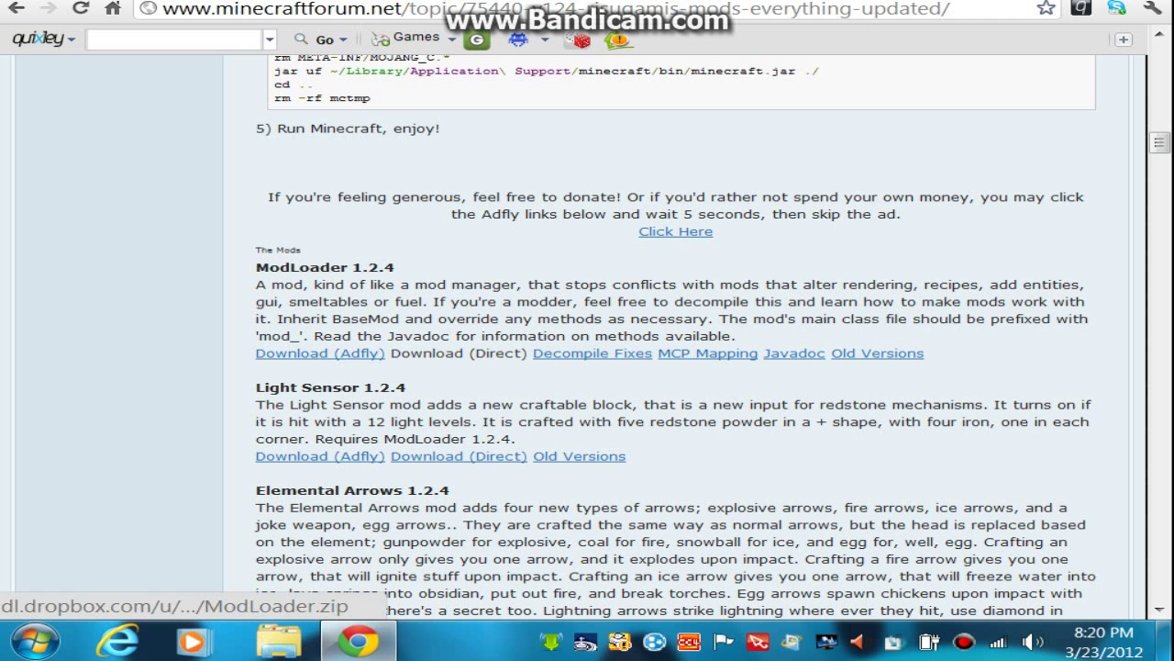
pyautogui.click(459, 353)
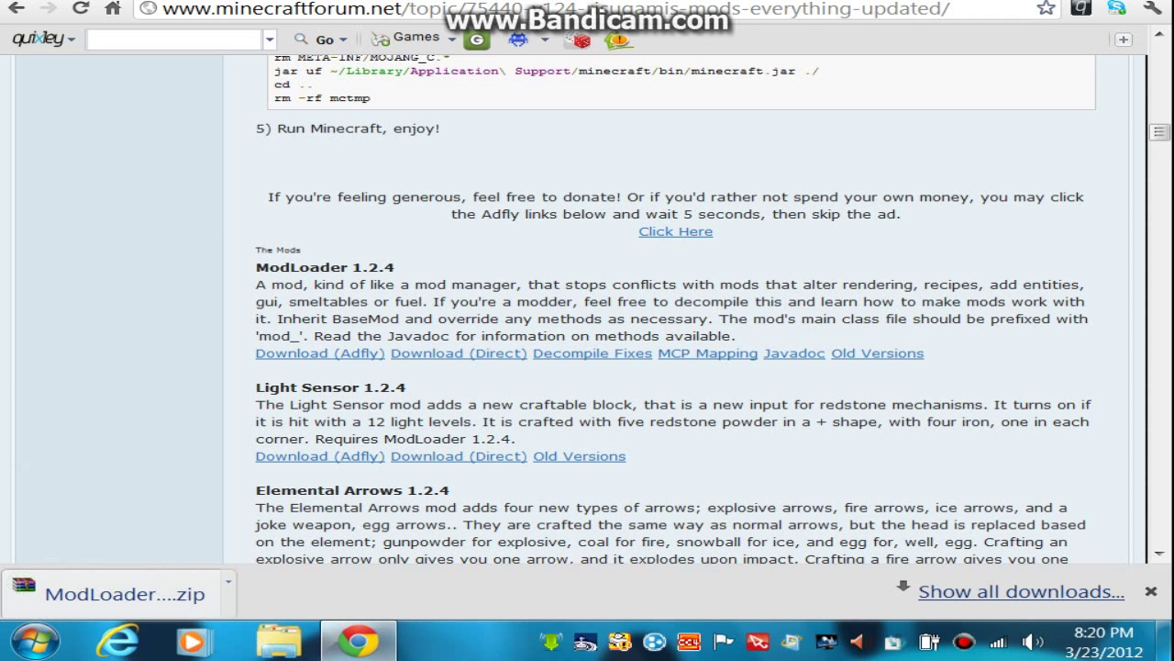
# - Open the downloaded ModLoader zip in WinRAR, dismiss the licence reminder and minimize the archive window
pyautogui.click(125, 593)
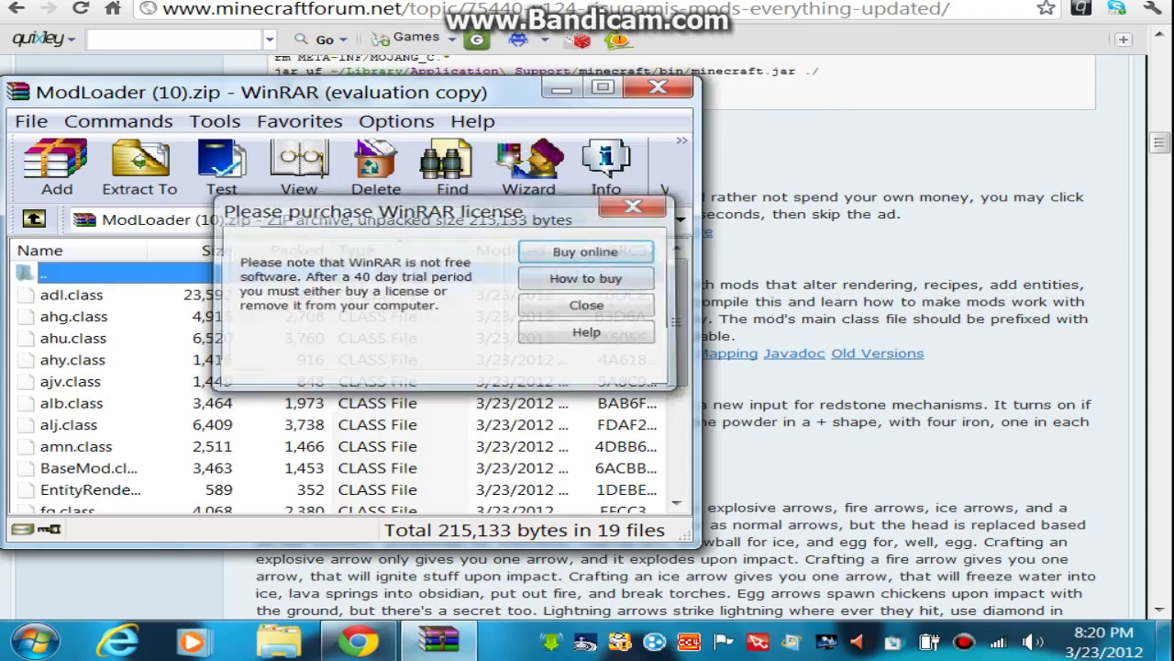
pyautogui.click(588, 306)
pyautogui.moveTo(509, 88); pyautogui.dragTo(621, 77)
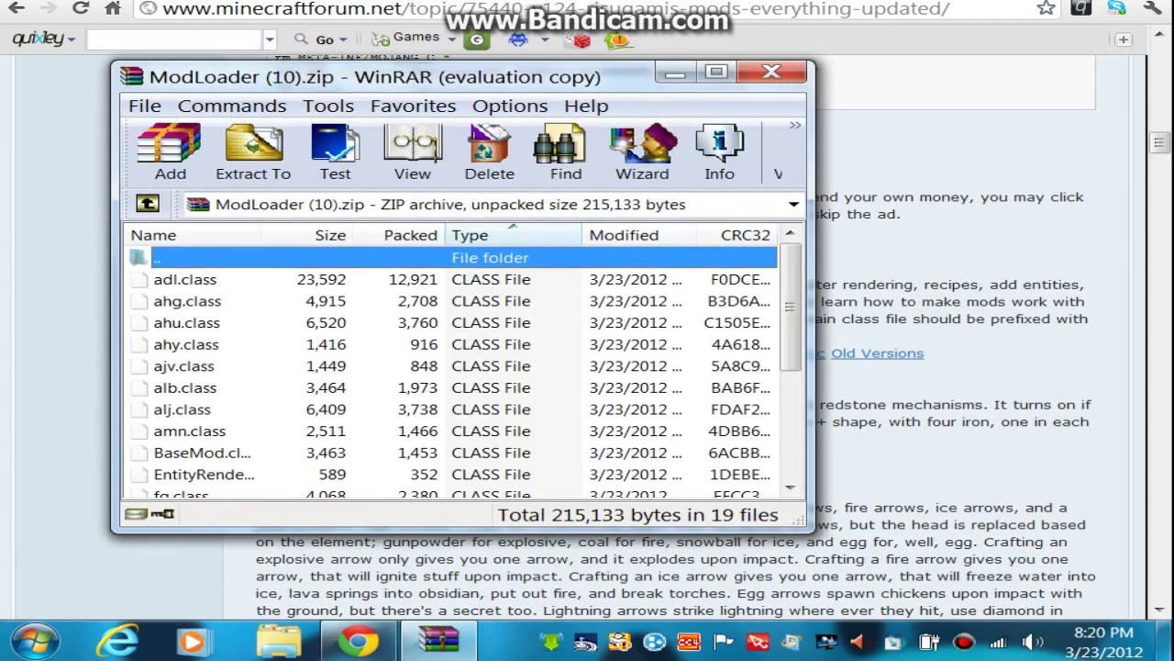
pyautogui.click(674, 73)
# - Download TooManyItems for Minecraft 1.2.4 from its forum thread, skipping the adf.ly advertisement
pyautogui.scroll(20, 587, 331)
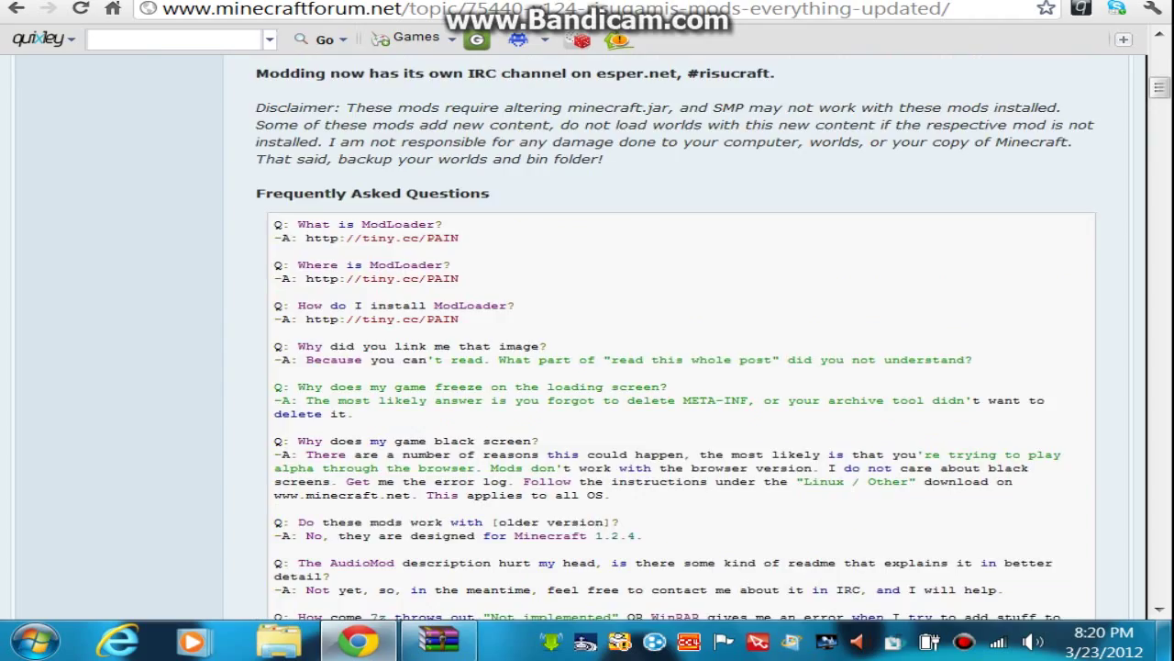
pyautogui.scroll(6, 587, 331)
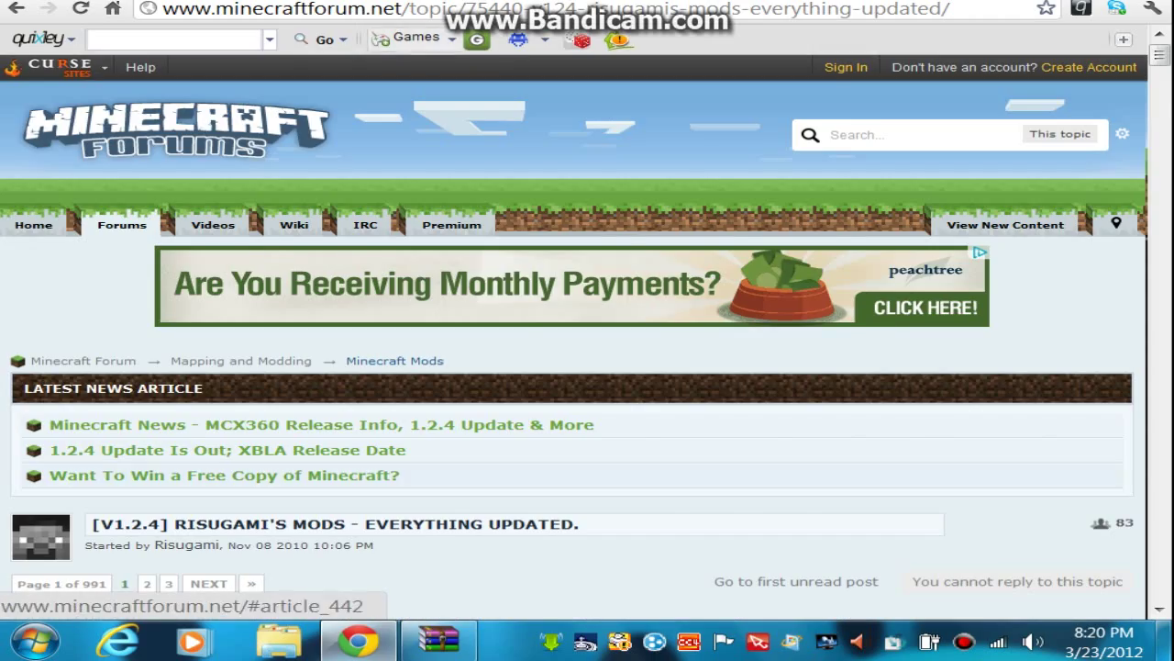
pyautogui.scroll(-10, 588, 331)
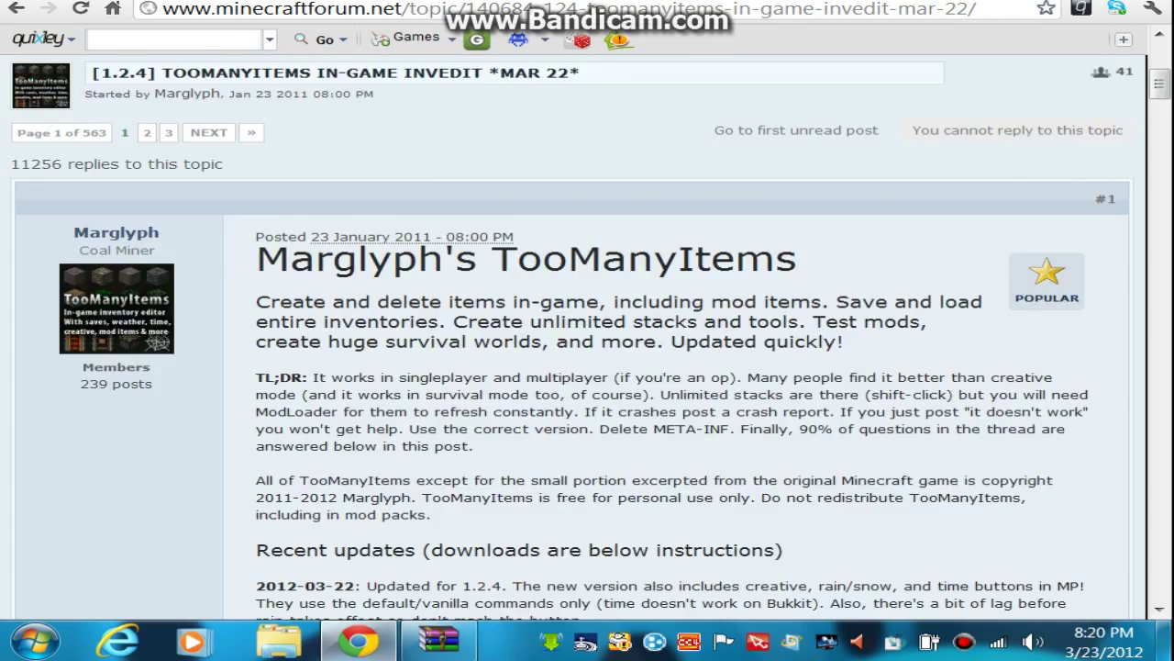
pyautogui.scroll(-12, 587, 330)
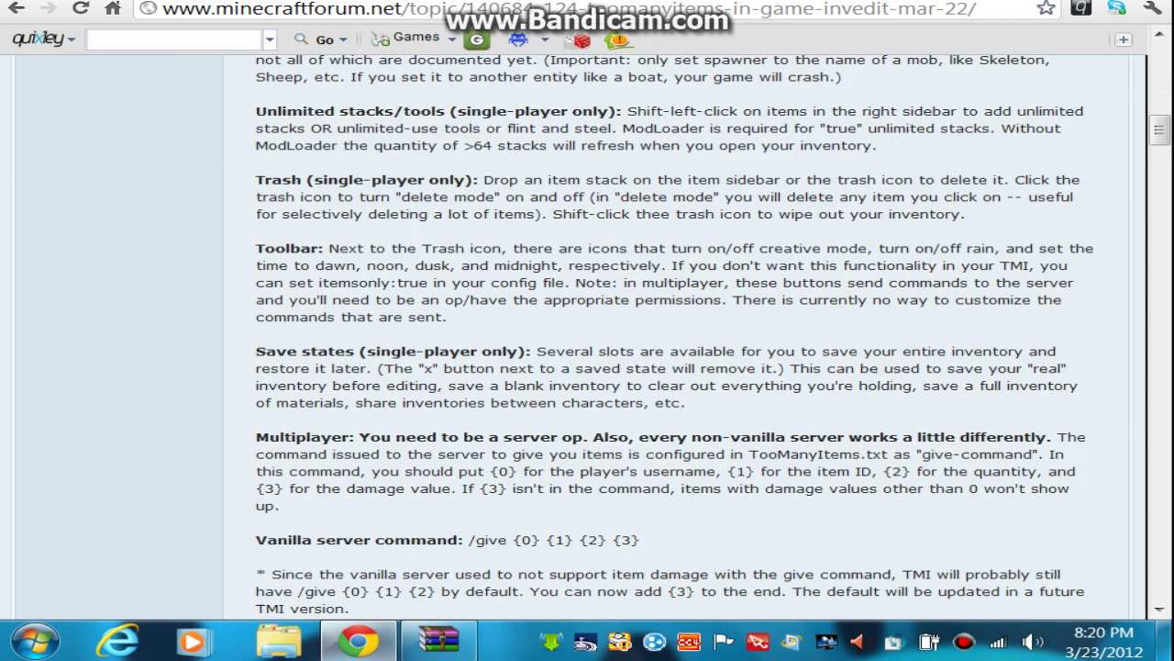
pyautogui.scroll(-1, 550, 381)
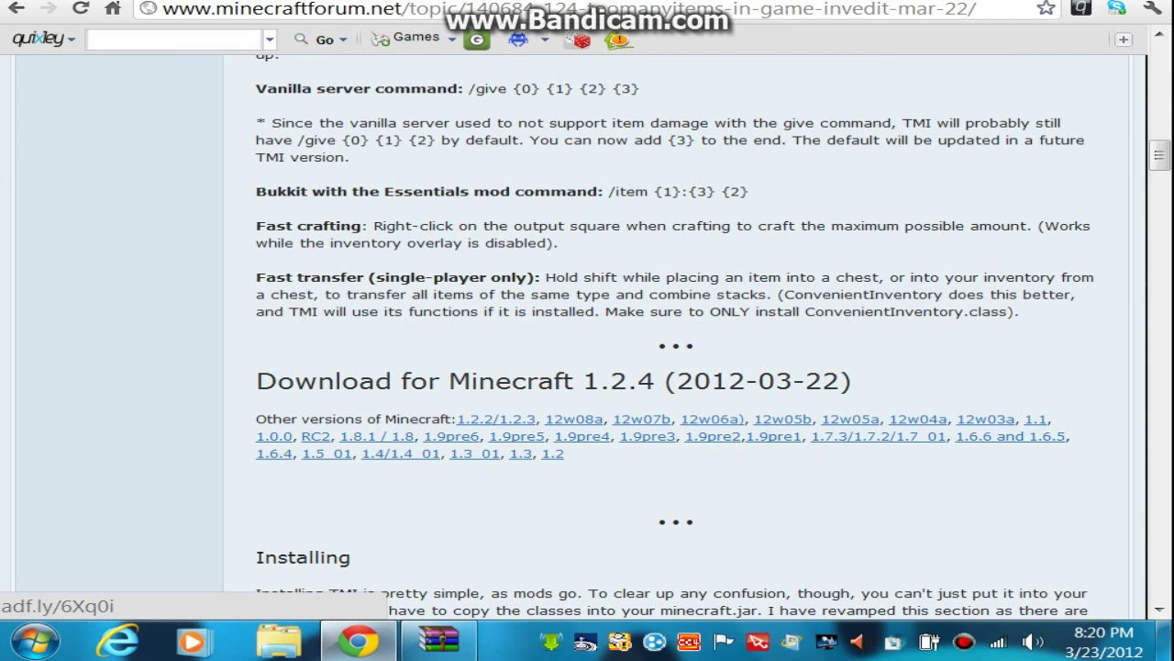
pyautogui.click(551, 381)
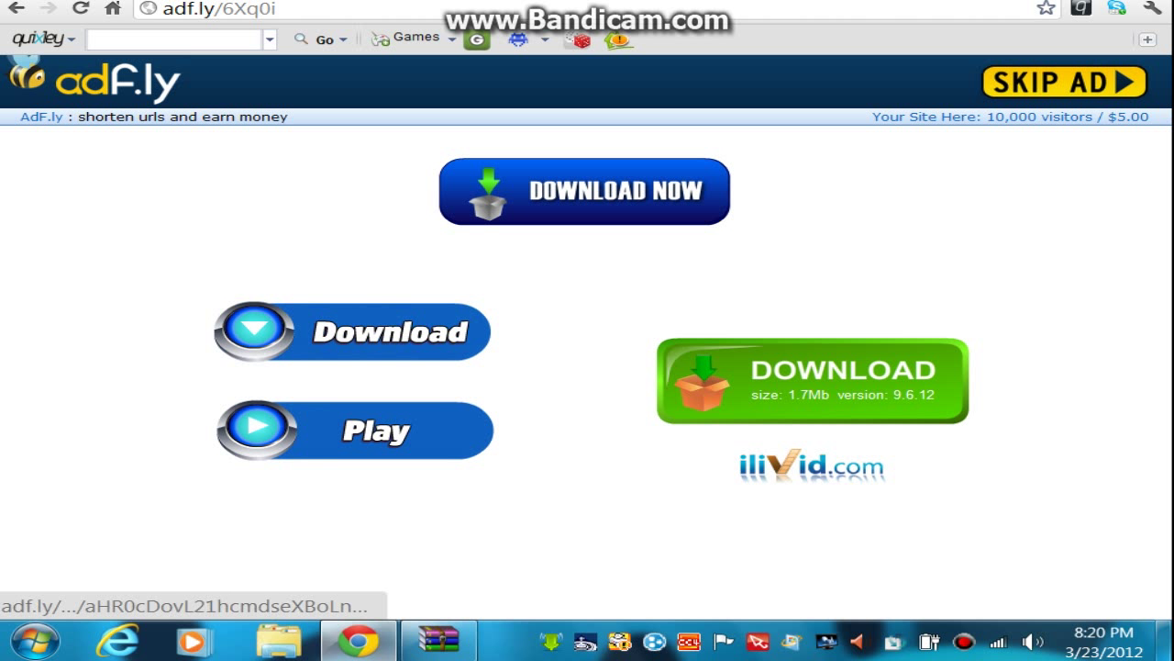
pyautogui.click(1065, 83)
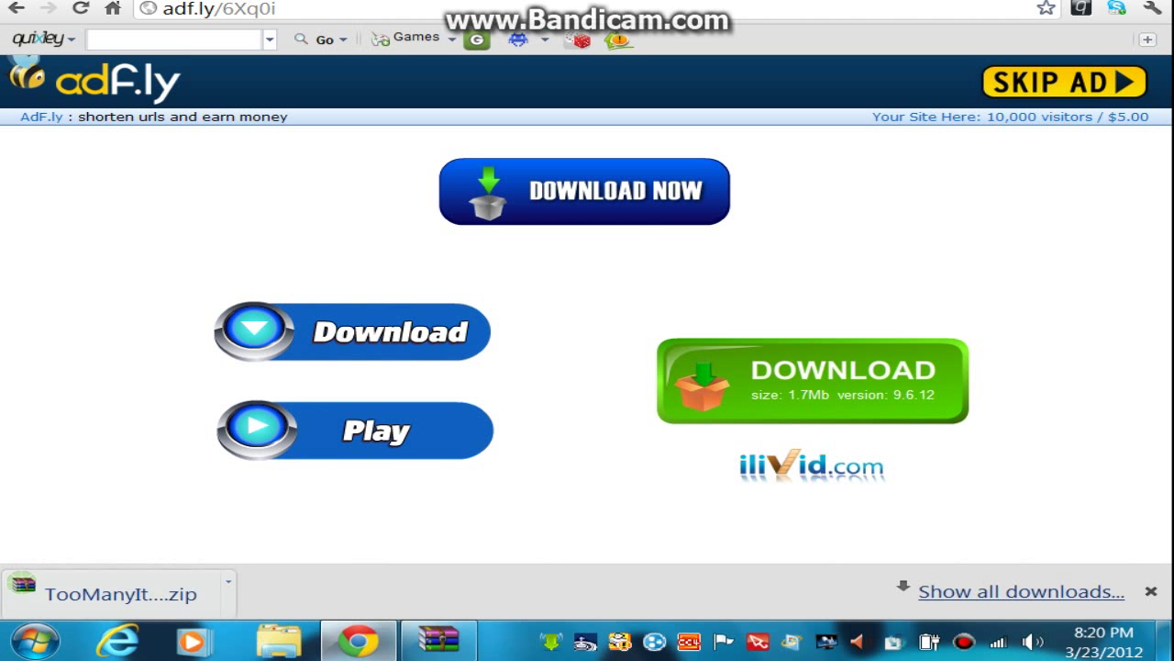
# - Open the downloaded TooManyItems zip in WinRAR, minimize it and the browser, and dismiss the licence reminder
pyautogui.click(119, 594)
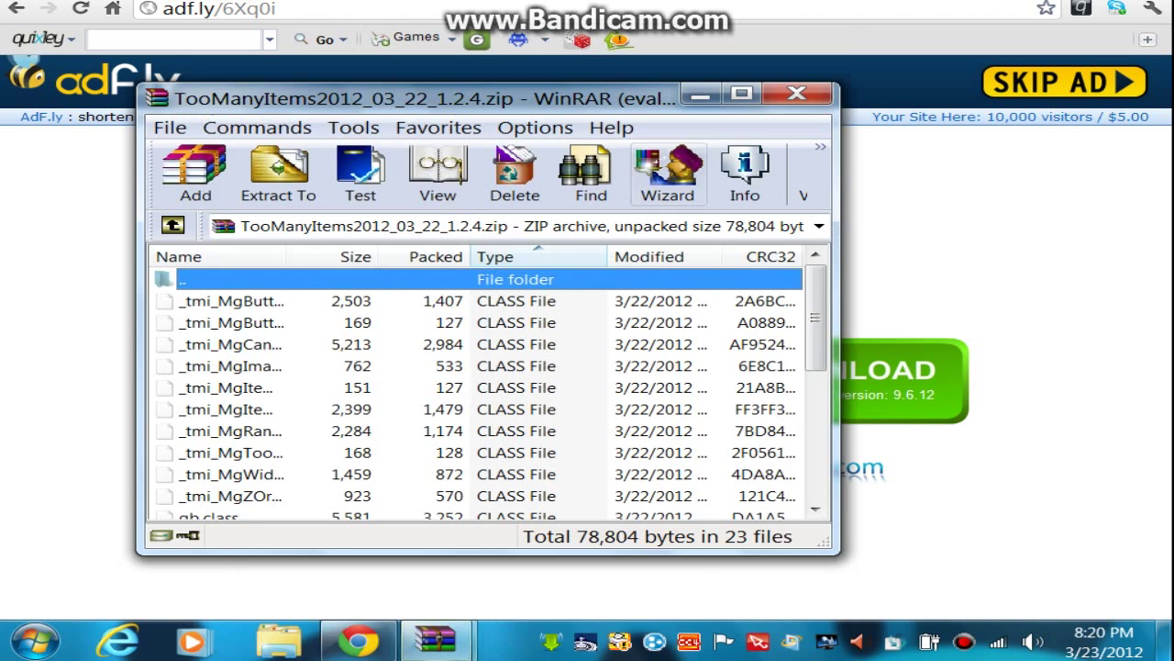
pyautogui.click(699, 92)
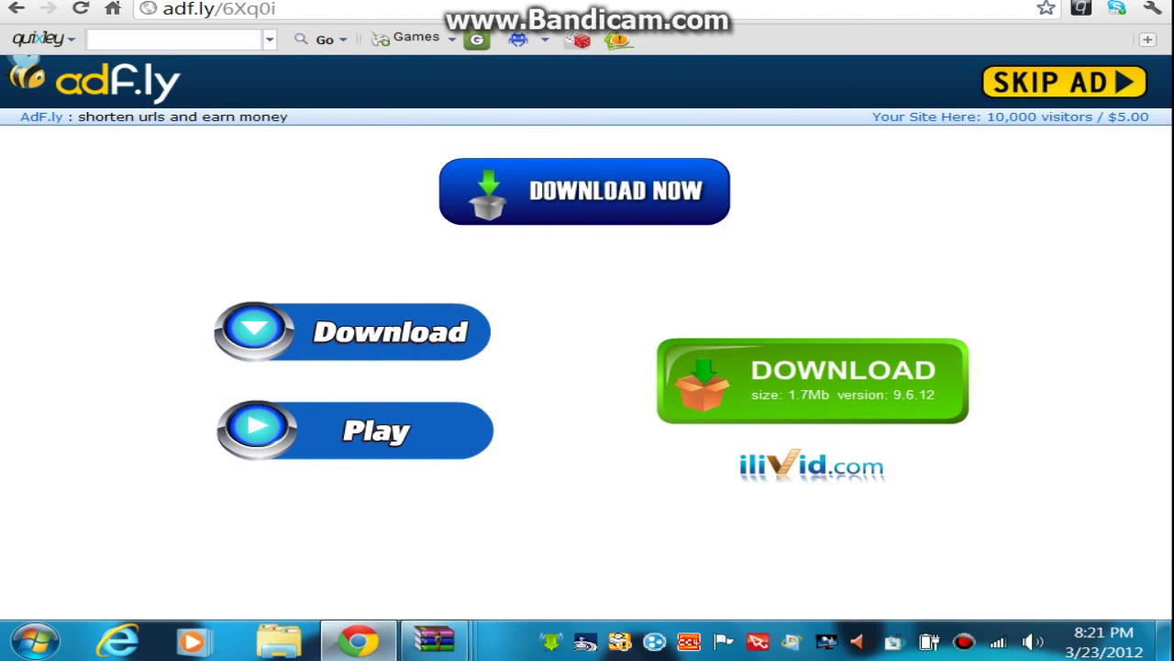
pyautogui.click(1057, 2)
pyautogui.click(777, 229)
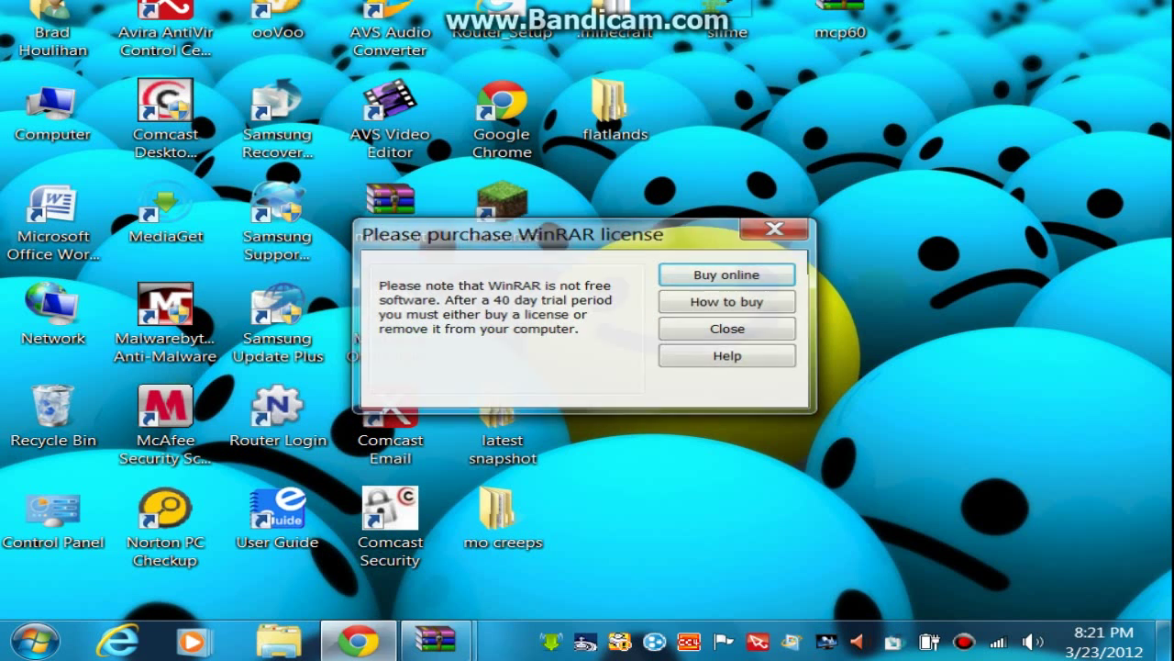
# - Open the Roaming application data folder by running a Windows search for %appdata%
pyautogui.click(35, 641)
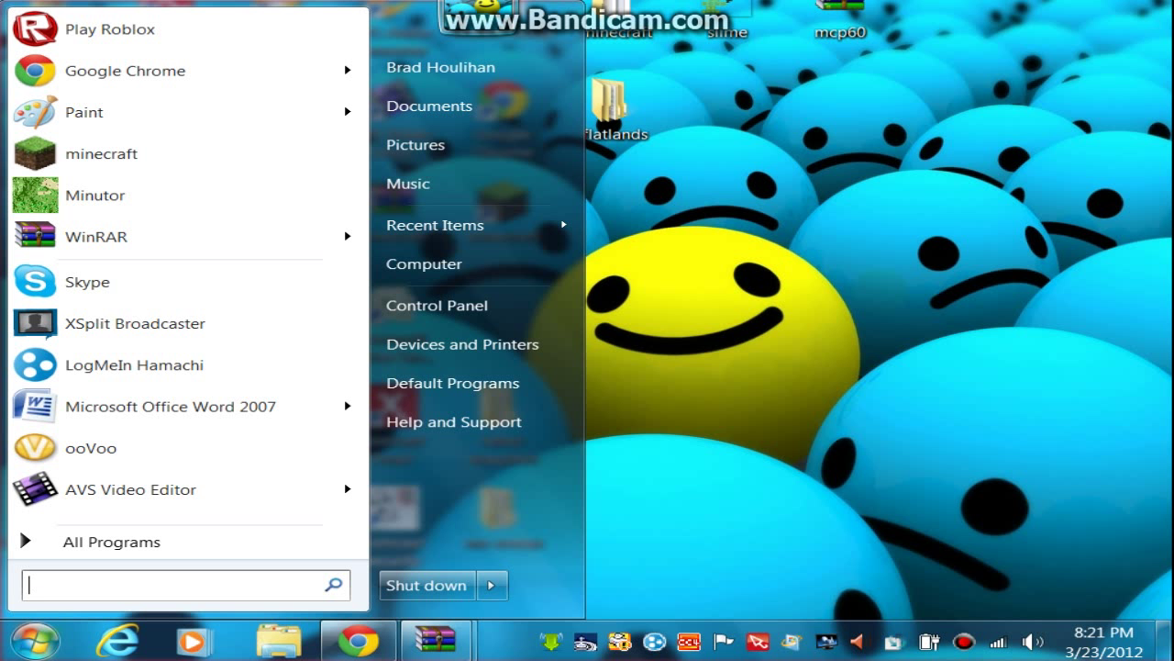
pyautogui.write('5app')
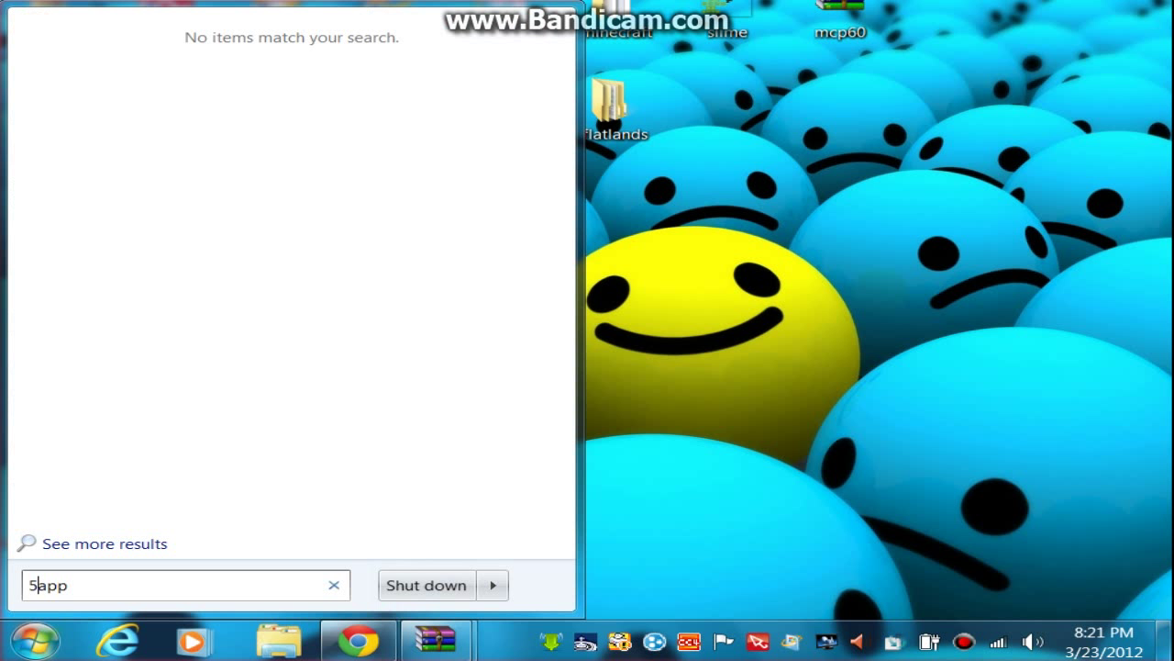
pyautogui.press('BackSpace')
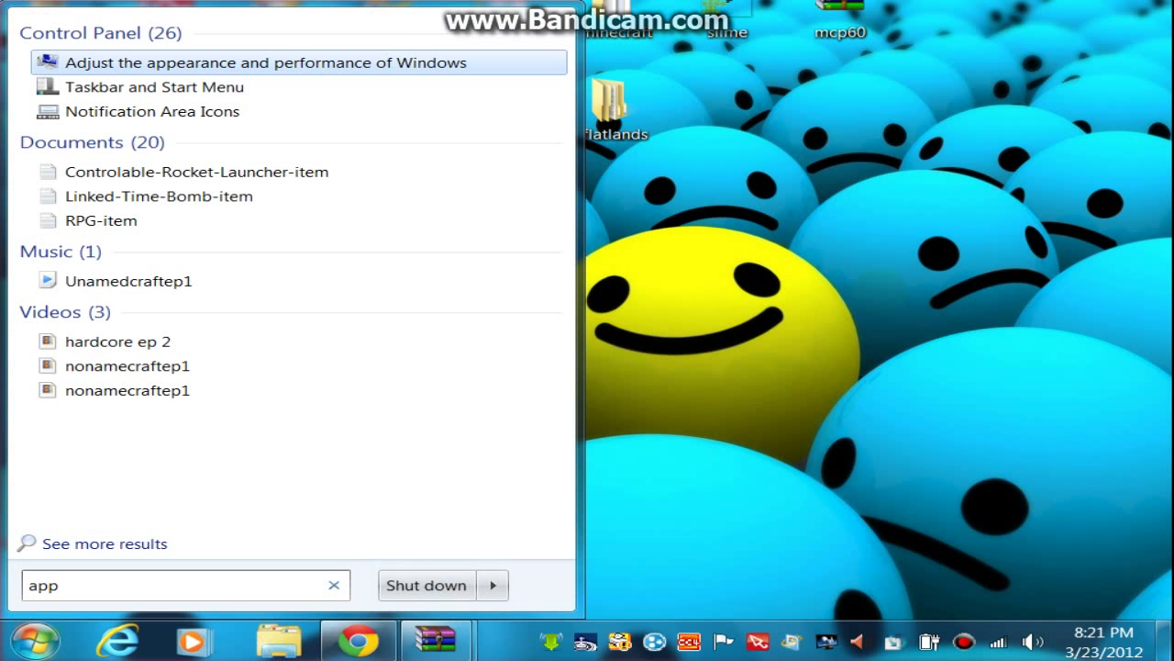
pyautogui.write('%')
pyautogui.click(73, 585)
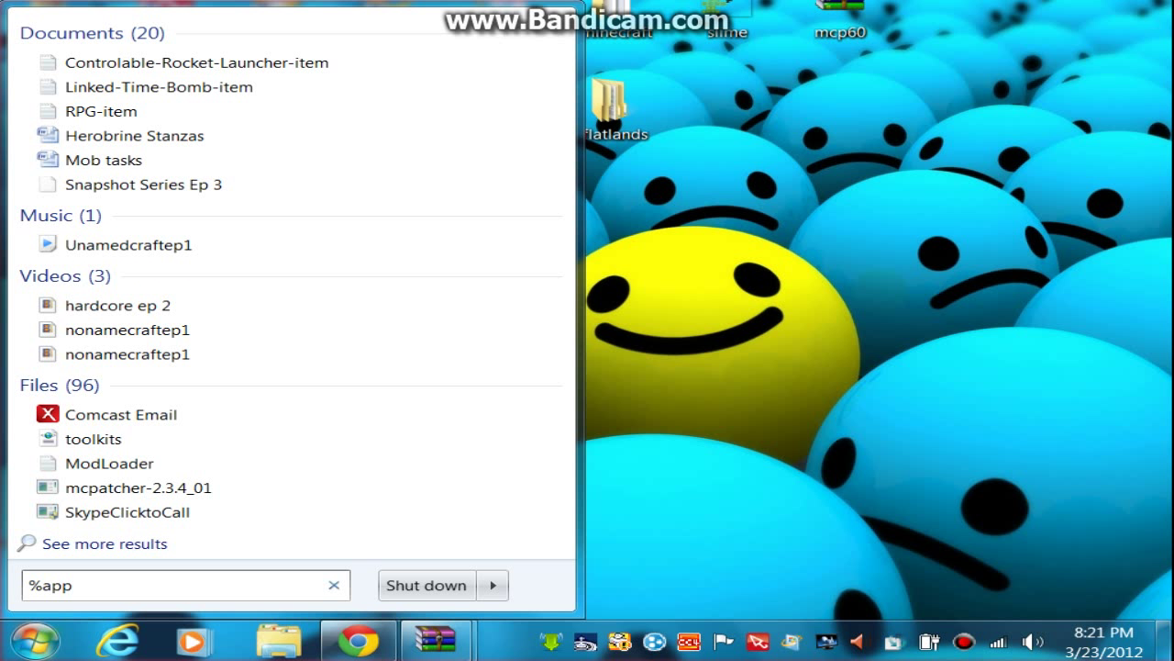
pyautogui.write('data')
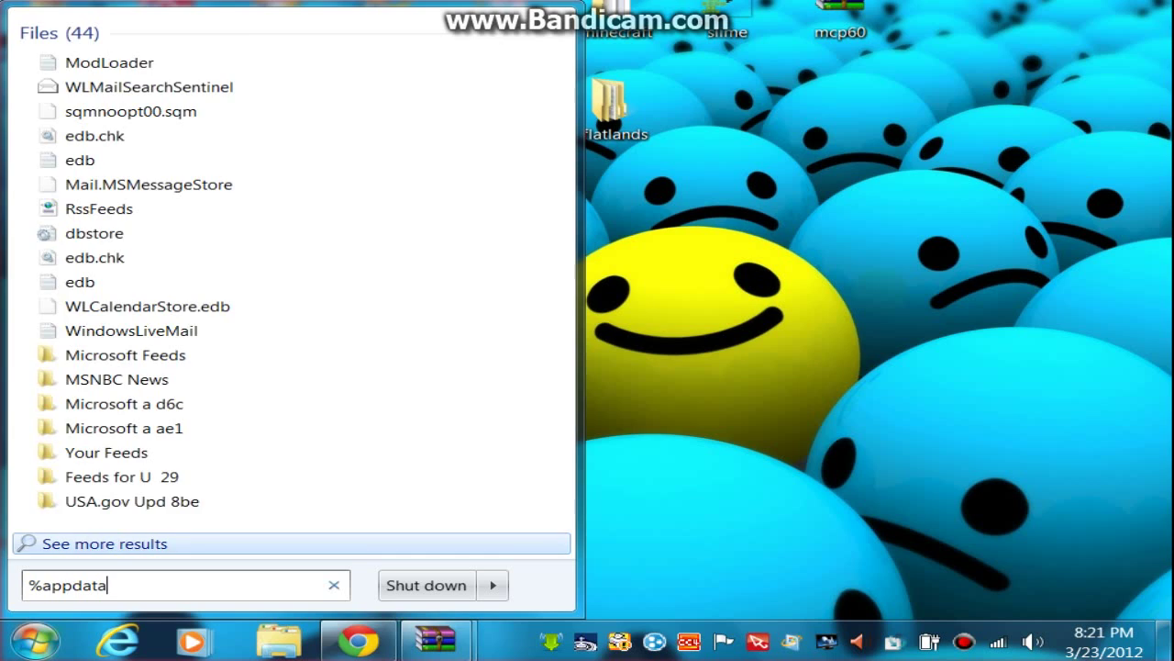
pyautogui.write('%')
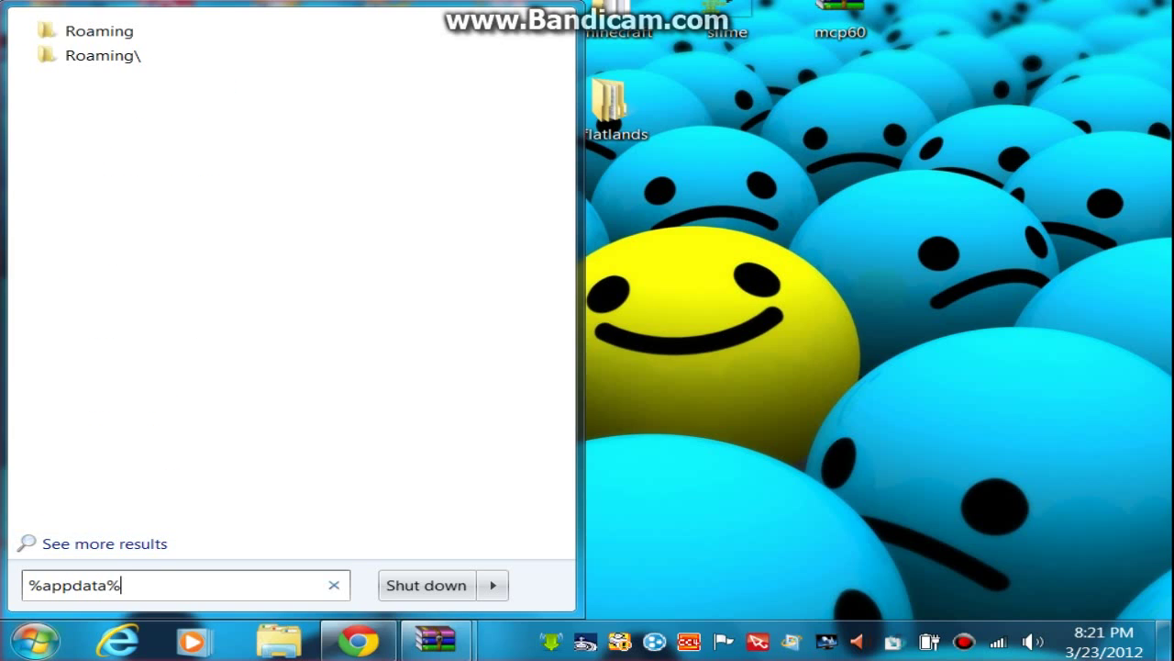
pyautogui.press('Return')
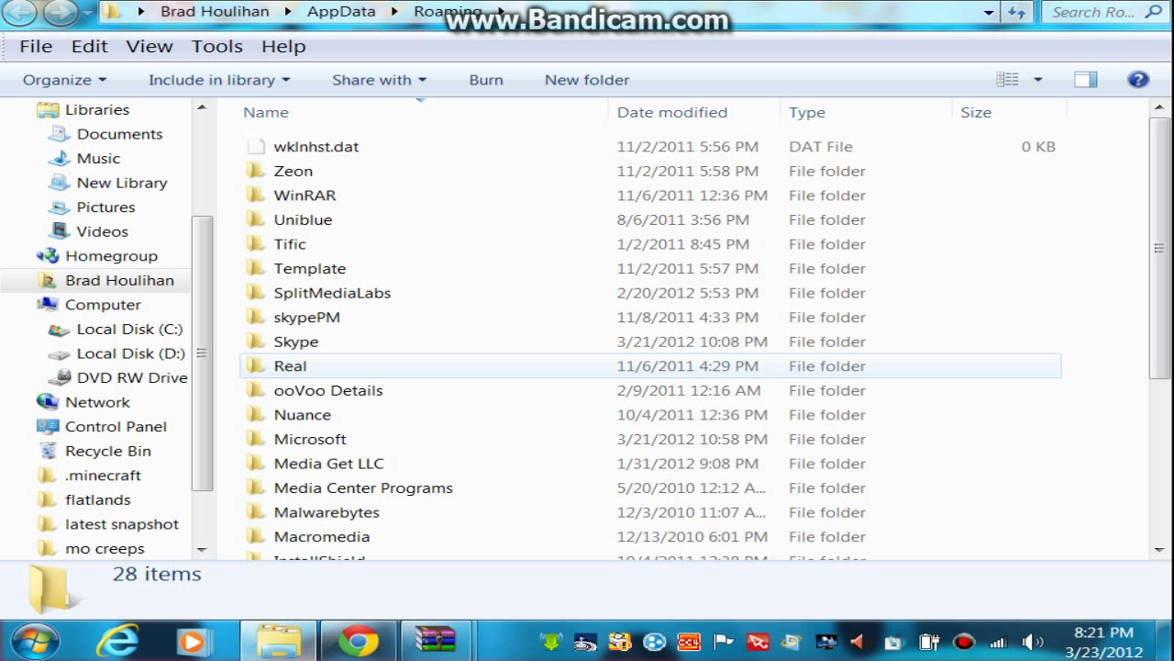
pyautogui.click(35, 640)
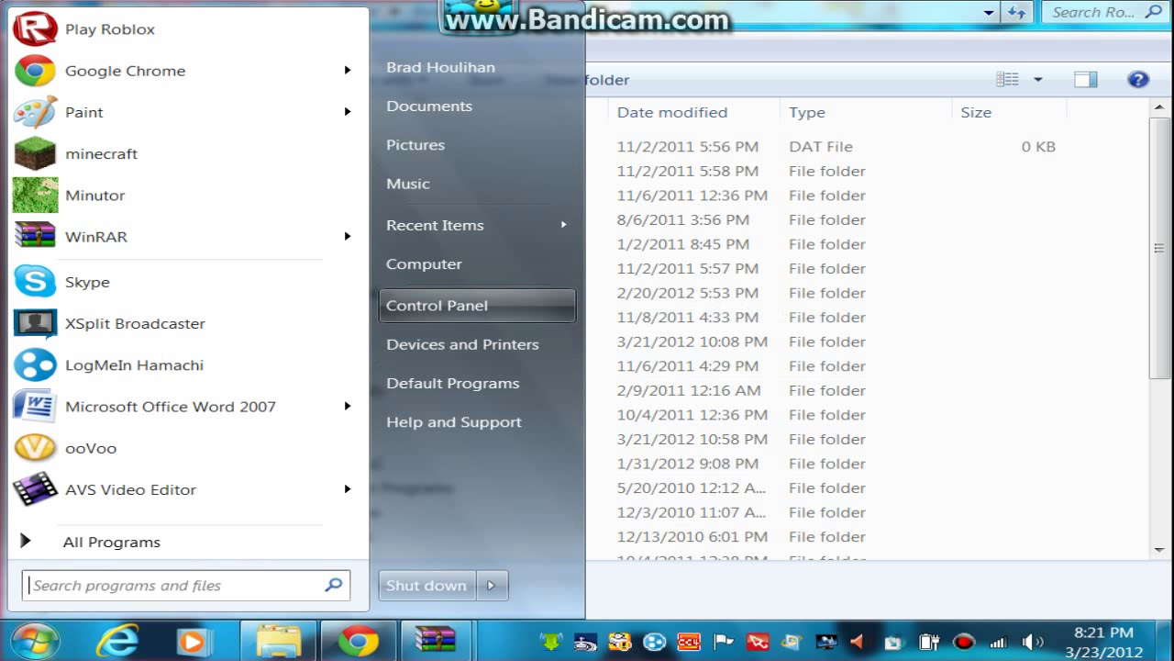
pyautogui.click(780, 45)
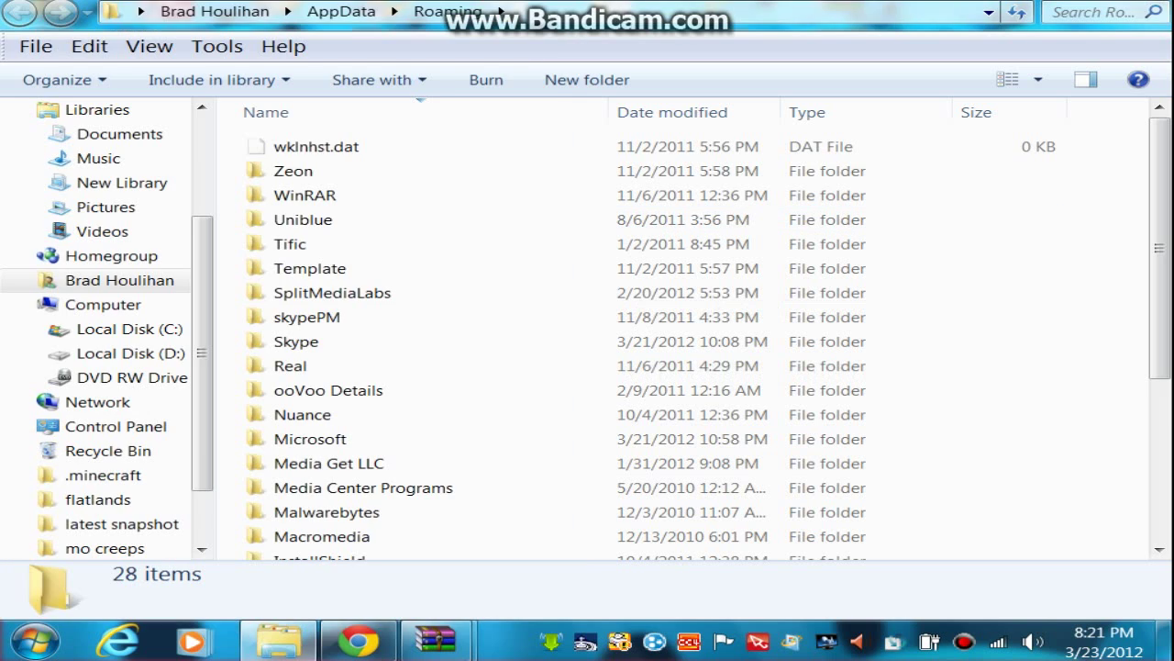
pyautogui.scroll(-2, 514, 254)
pyautogui.scroll(-2, 514, 254)
pyautogui.scroll(4, 514, 254)
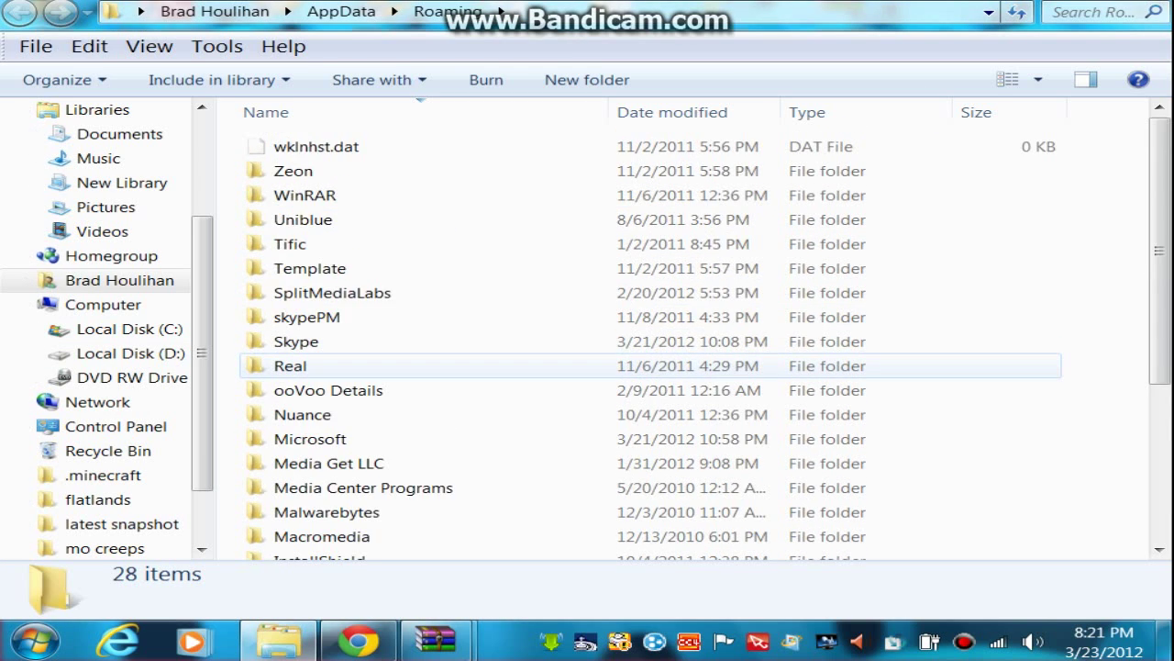
pyautogui.scroll(-2, 514, 254)
pyautogui.scroll(2, 514, 254)
pyautogui.scroll(-4, 514, 254)
pyautogui.scroll(4, 514, 254)
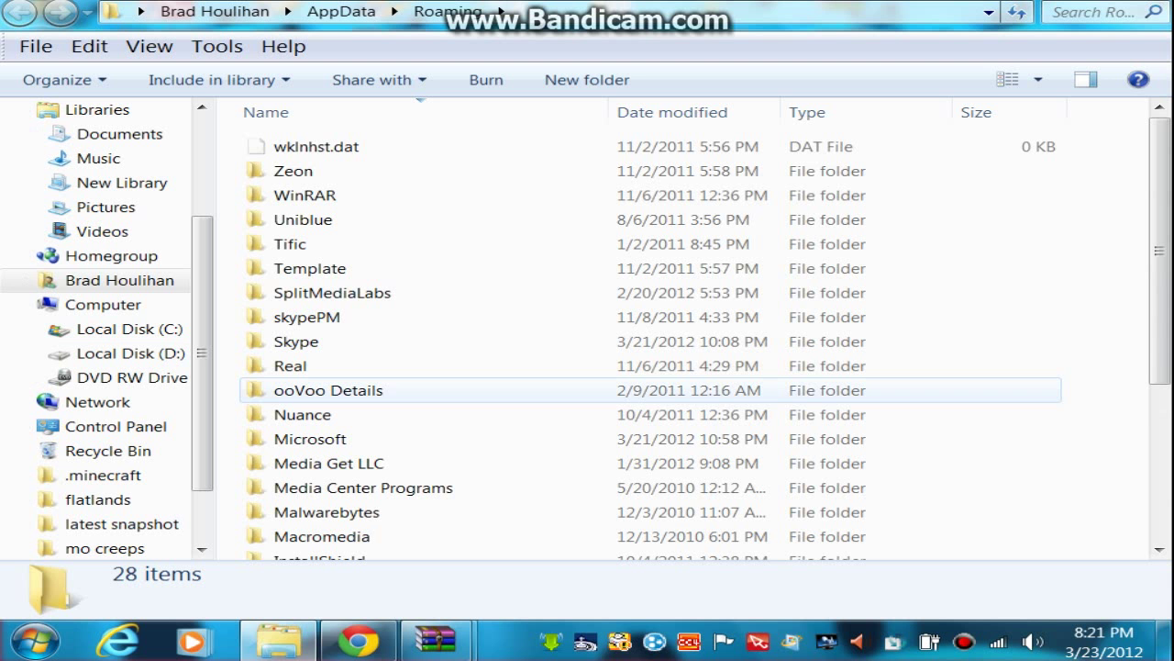
pyautogui.scroll(-4, 514, 268)
pyautogui.scroll(4, 514, 268)
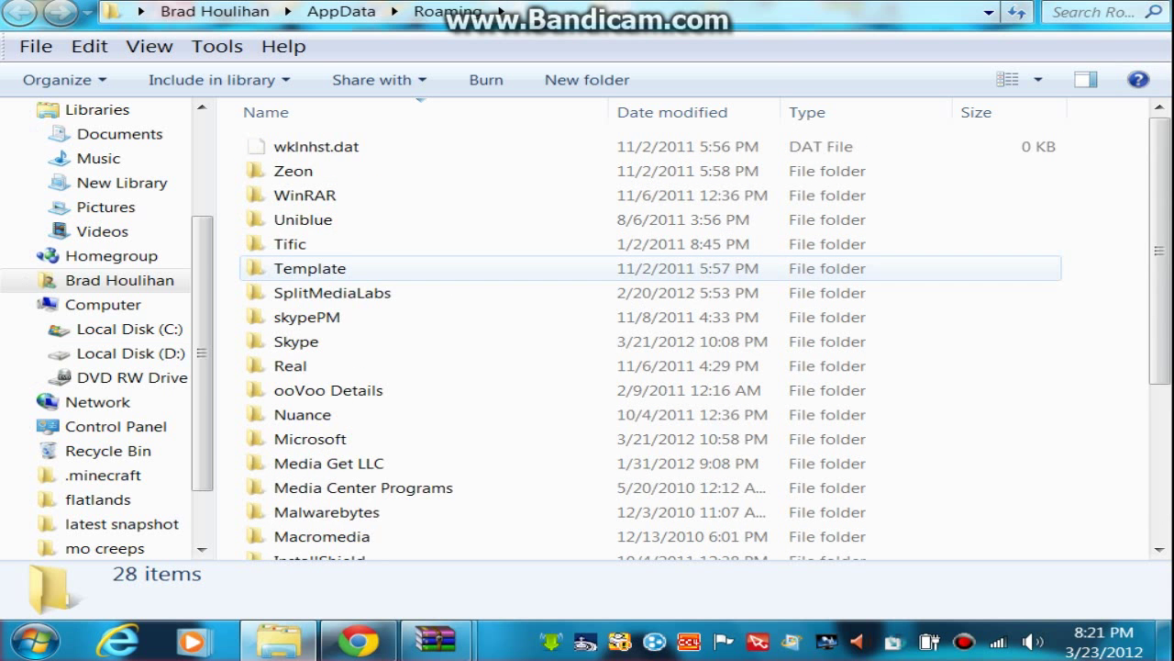
# - Open the .minecraft folder inside Roaming and go into its bin folder
pyautogui.scroll(-4, 514, 268)
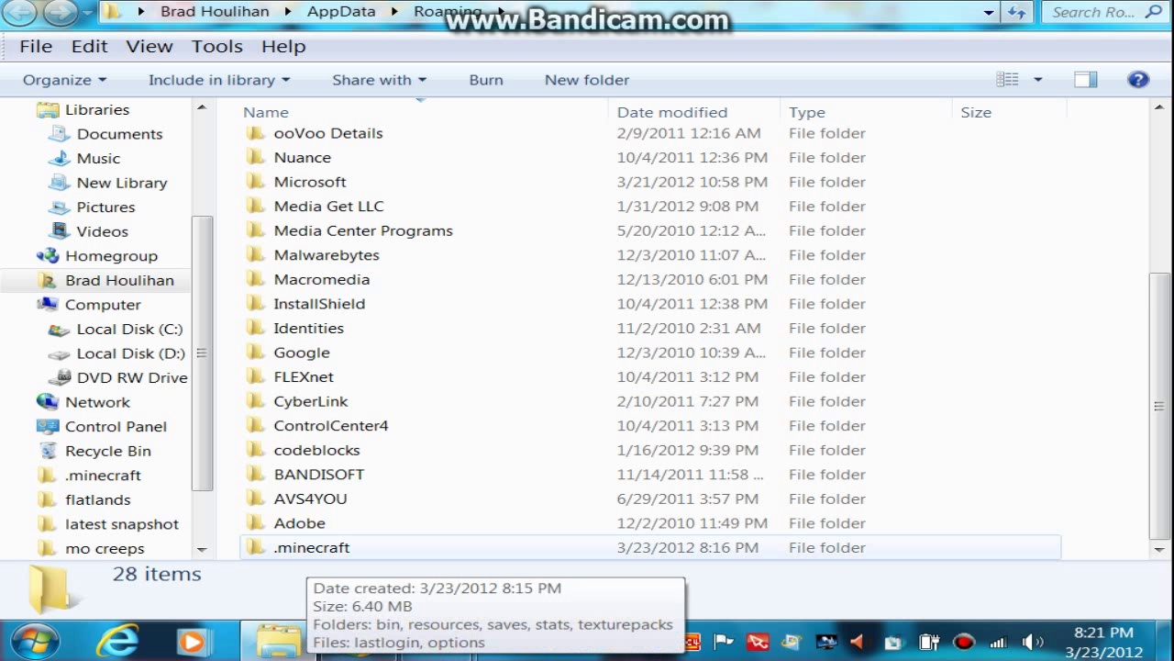
pyautogui.doubleClick(303, 547)
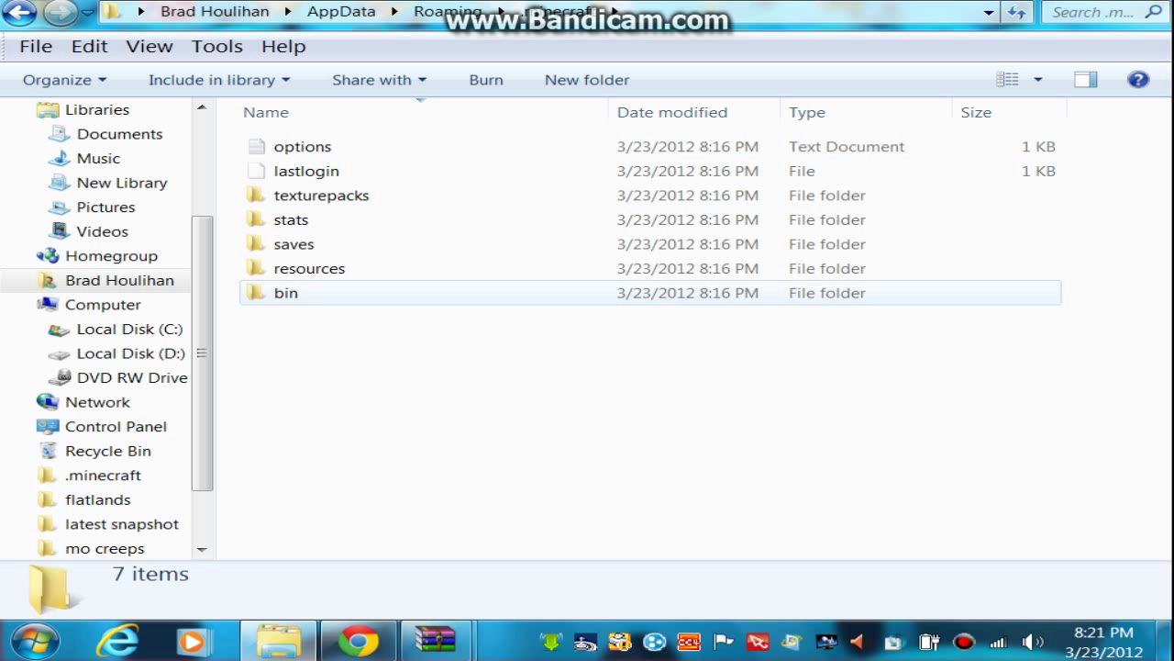
pyautogui.doubleClick(285, 292)
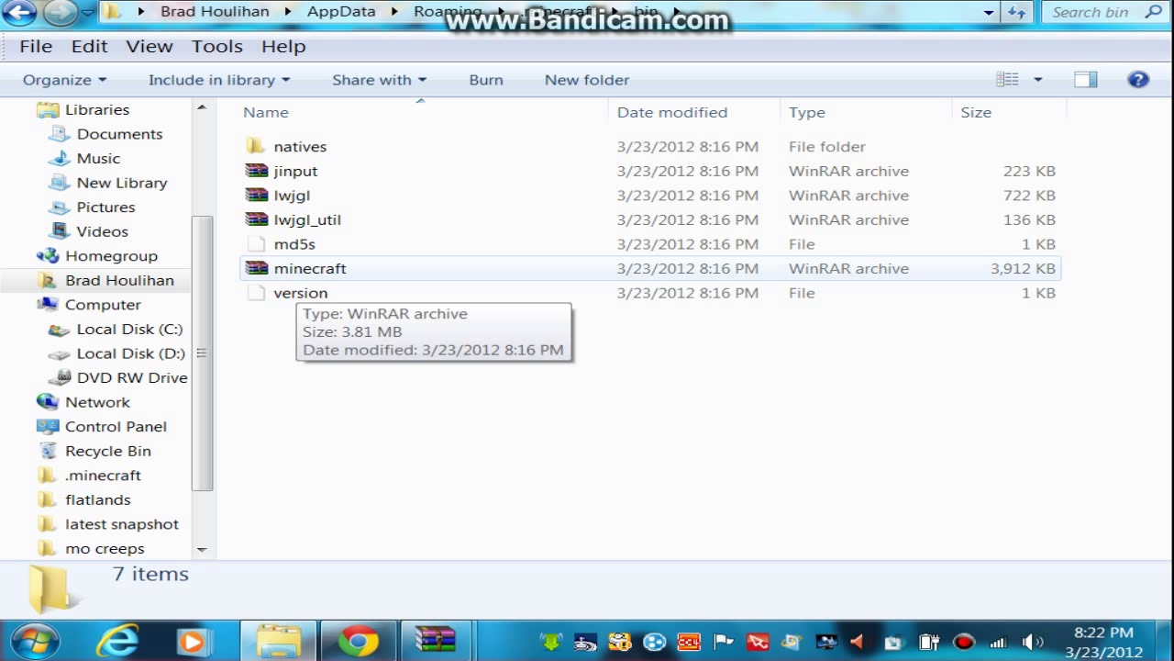
pyautogui.click(307, 268)
pyautogui.rightClick(307, 268)
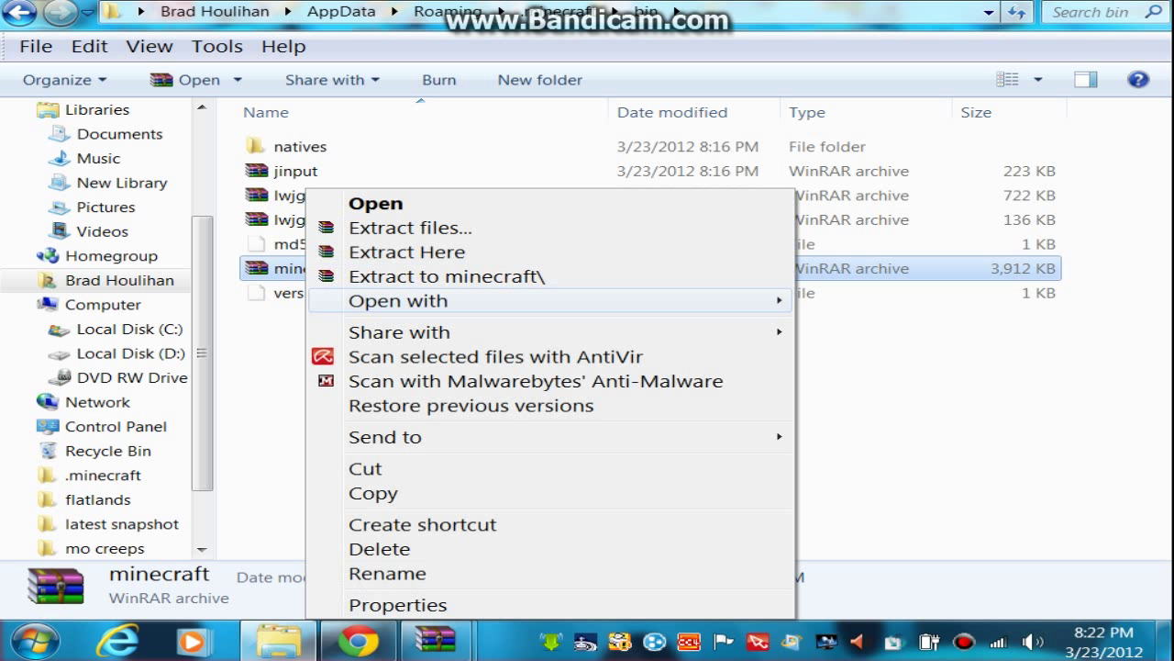
pyautogui.click(263, 417)
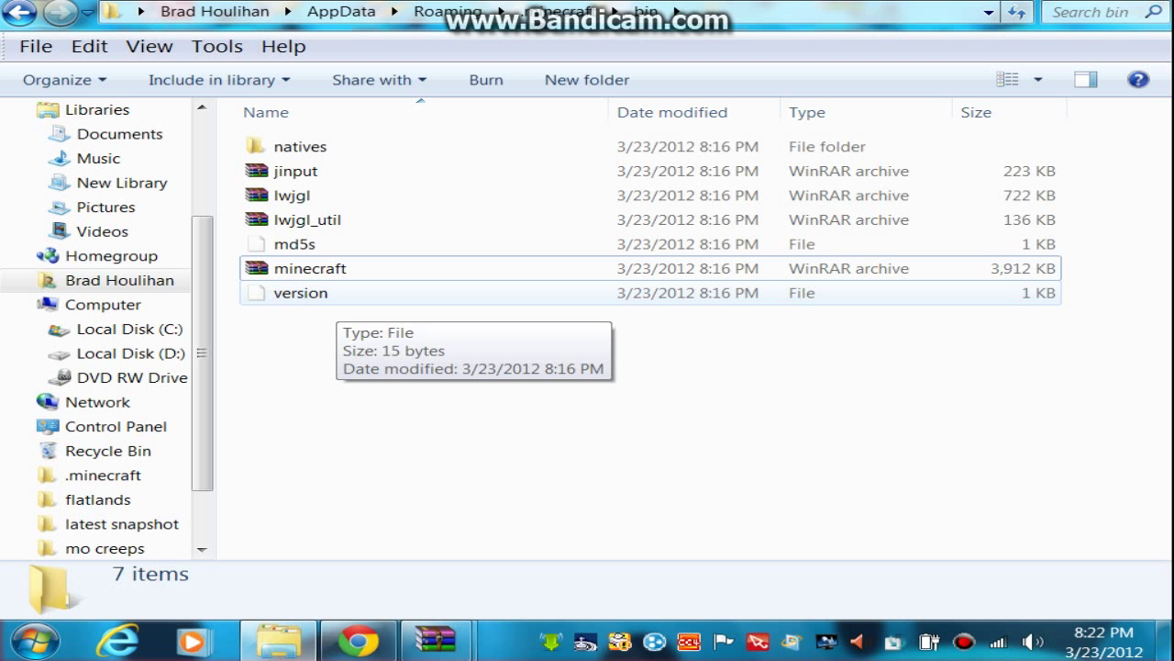
# - Open the minecraft archive from the bin folder in WinRAR, dismiss the licence reminder and reposition the archive window
pyautogui.doubleClick(332, 270)
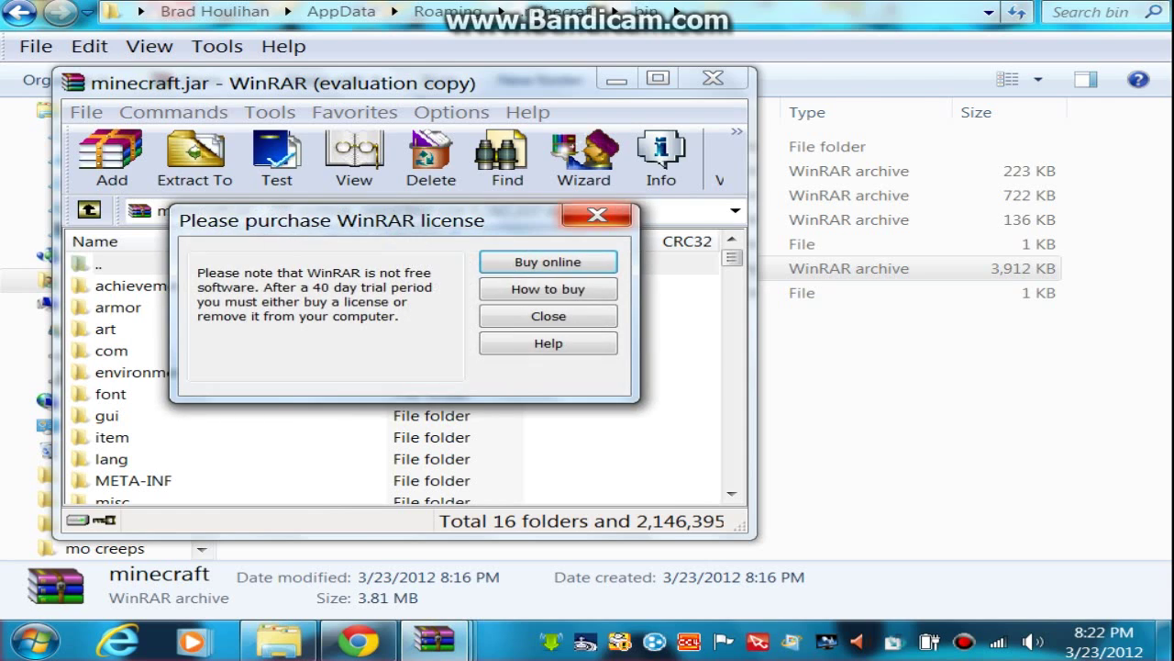
pyautogui.click(548, 317)
pyautogui.moveTo(440, 90); pyautogui.dragTo(747, 55)
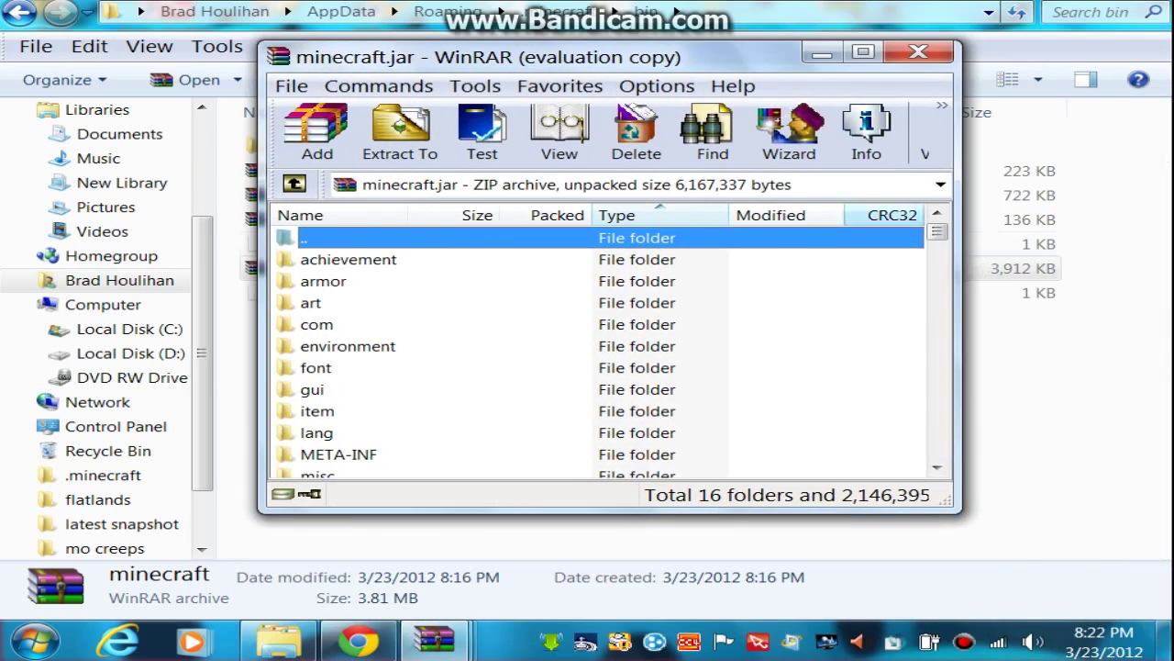
# - Delete the META-INF folder from minecraft.jar and confirm the deletion
pyautogui.moveTo(937, 233)
pyautogui.mouseDown()
pyautogui.moveTo(937, 452)
pyautogui.moveTo(937, 237)
pyautogui.mouseUp()
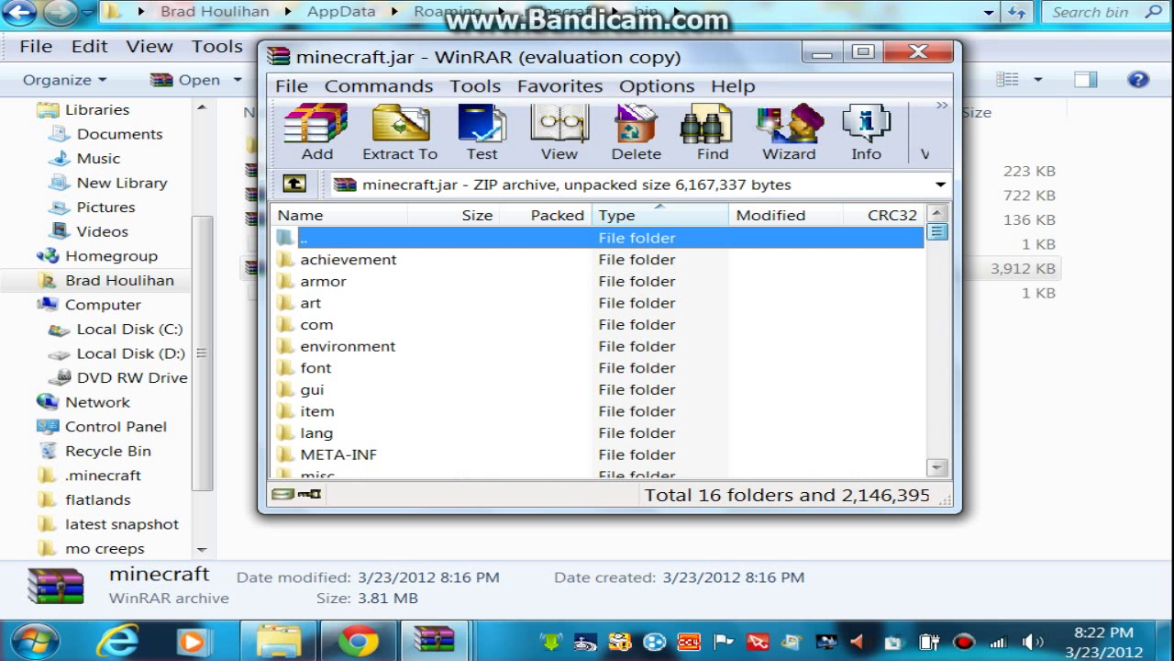
pyautogui.click(936, 467)
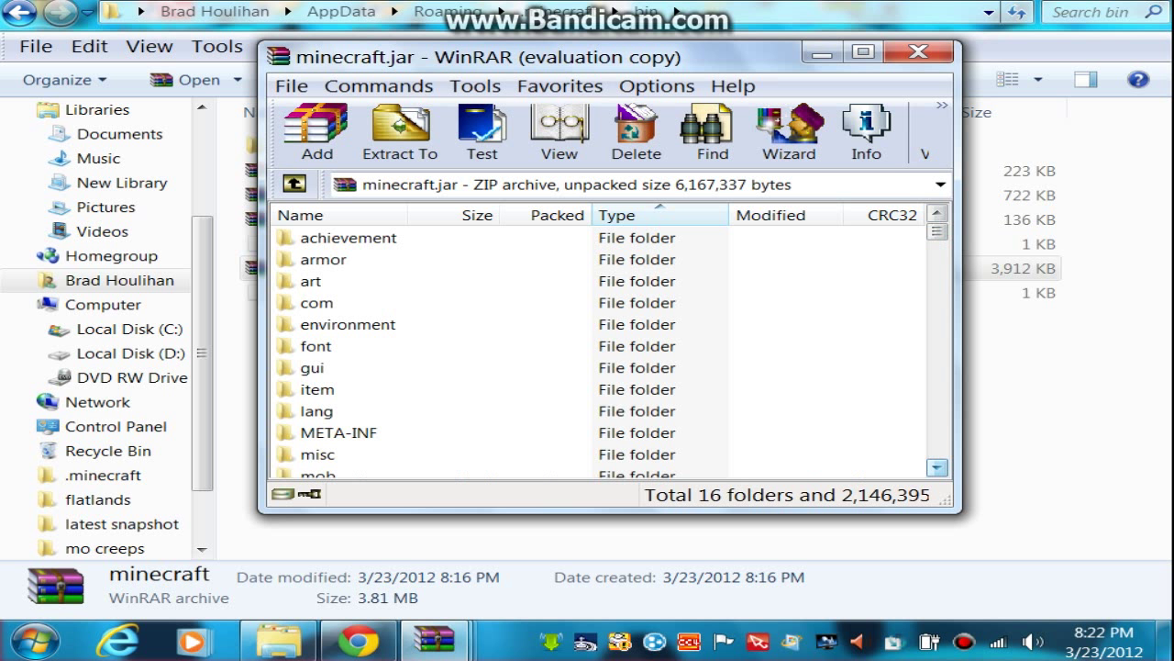
pyautogui.click(937, 467)
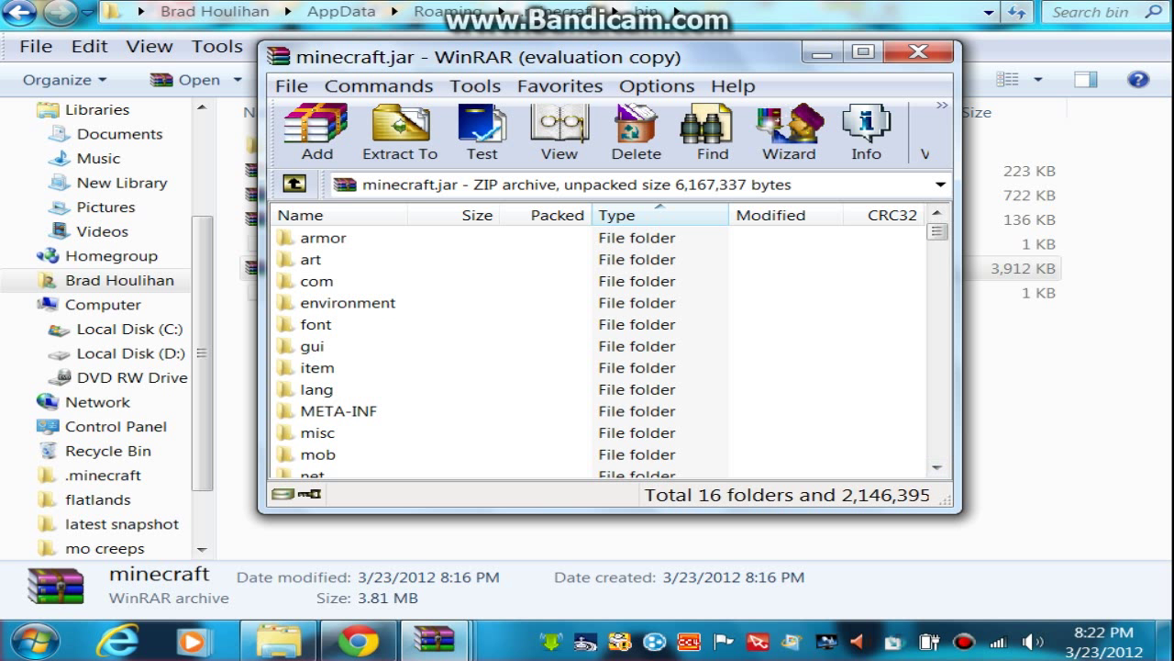
pyautogui.click(937, 467)
pyautogui.click(937, 467)
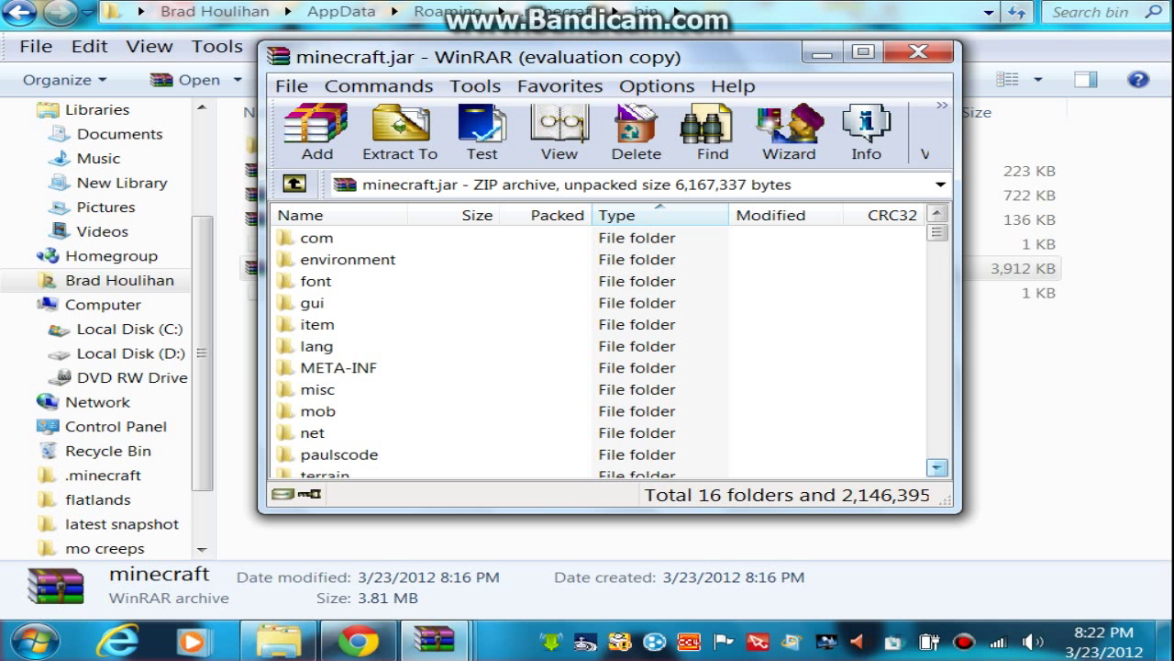
pyautogui.click(937, 213)
pyautogui.click(937, 212)
pyautogui.click(937, 212)
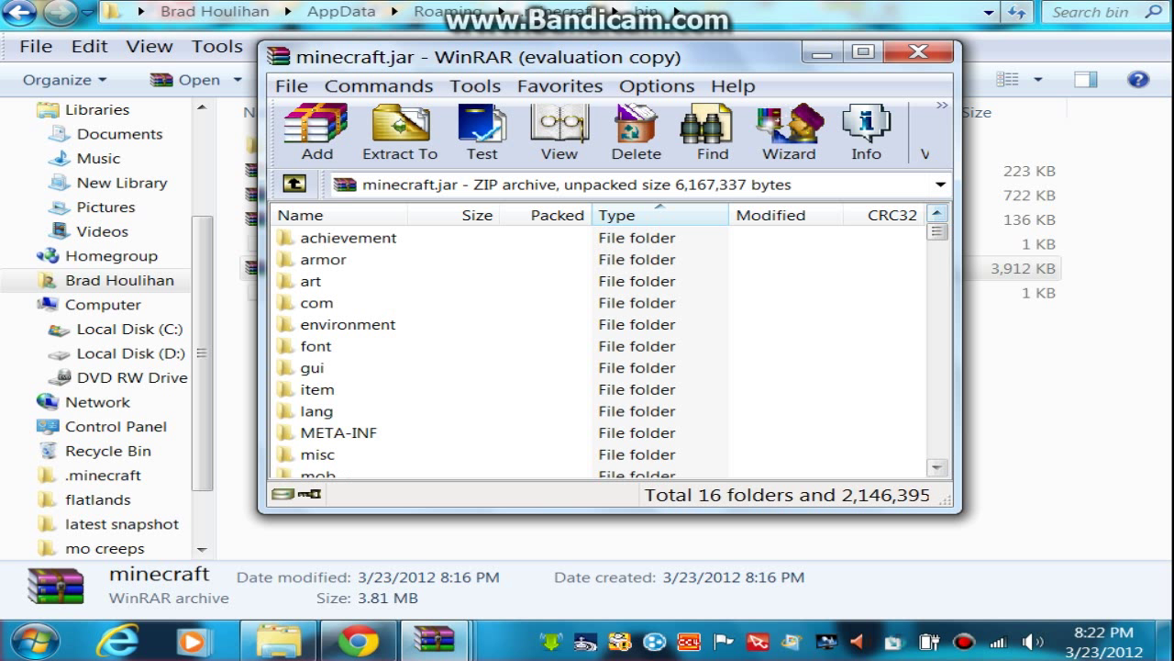
pyautogui.rightClick(342, 432)
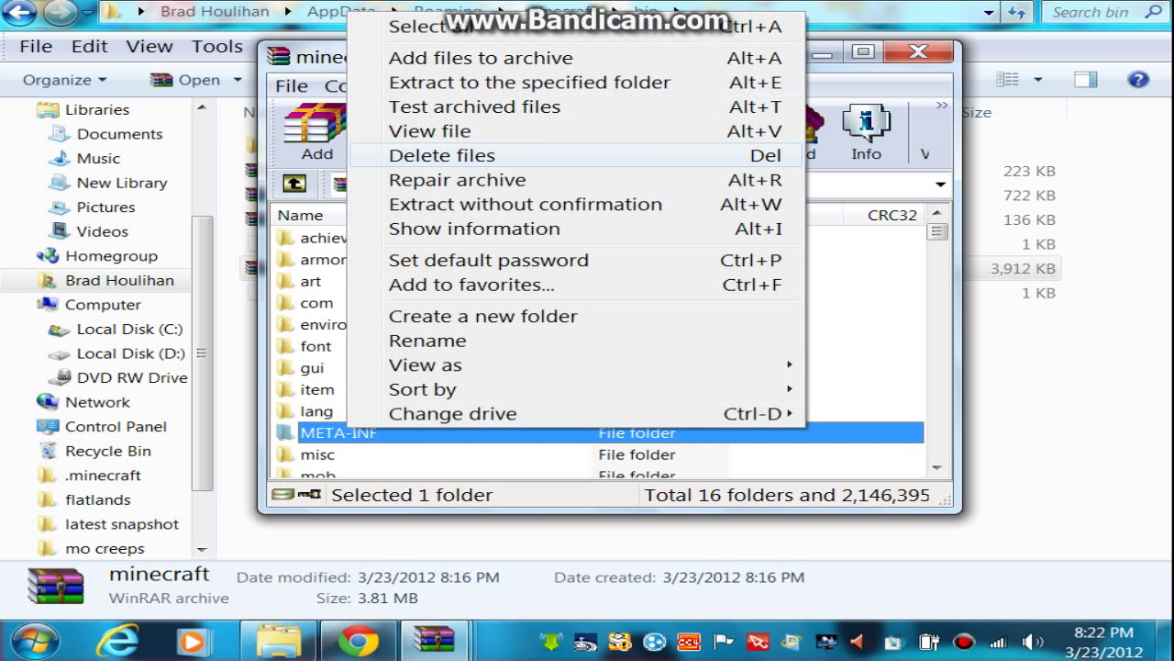
pyautogui.click(442, 156)
pyautogui.click(619, 389)
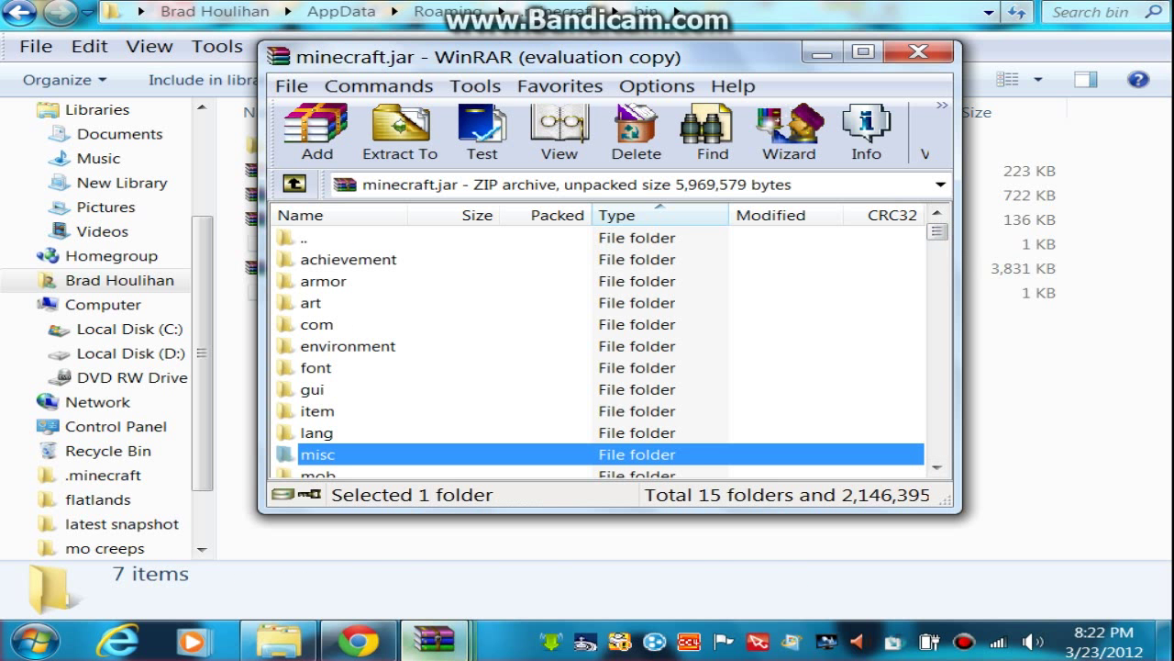
# - Add all files from the ModLoader zip to minecraft.jar with the default archive settings, and close the ModLoader archive
pyautogui.click(434, 640)
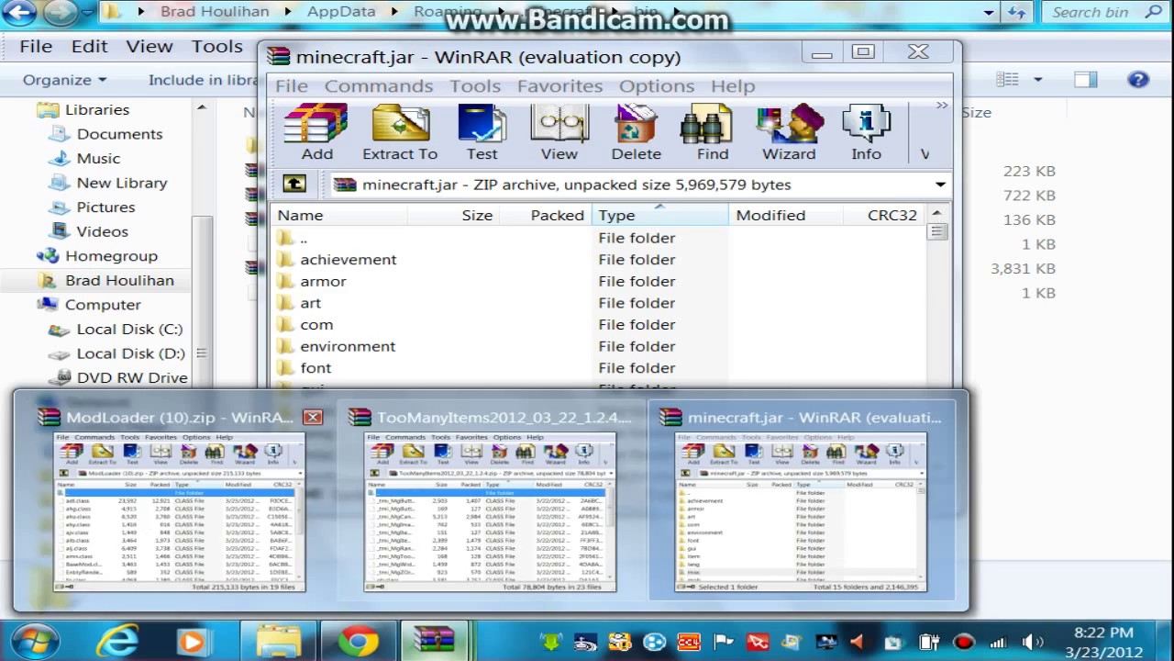
pyautogui.click(180, 510)
pyautogui.moveTo(386, 76); pyautogui.dragTo(764, 78)
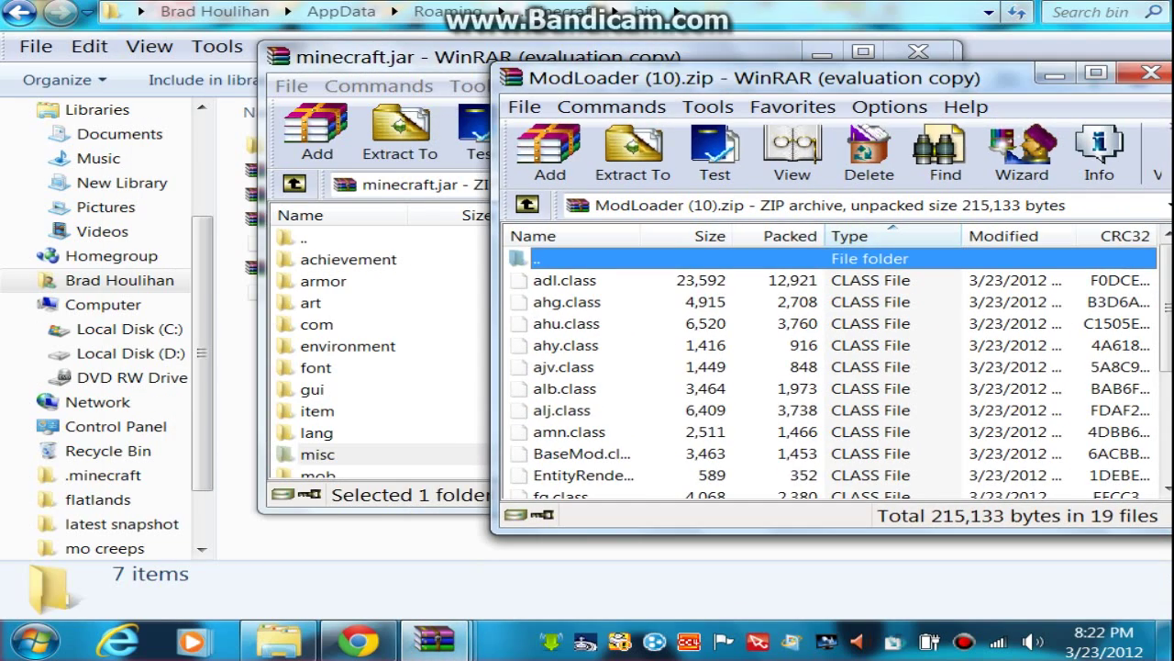
pyautogui.scroll(-3, 835, 367)
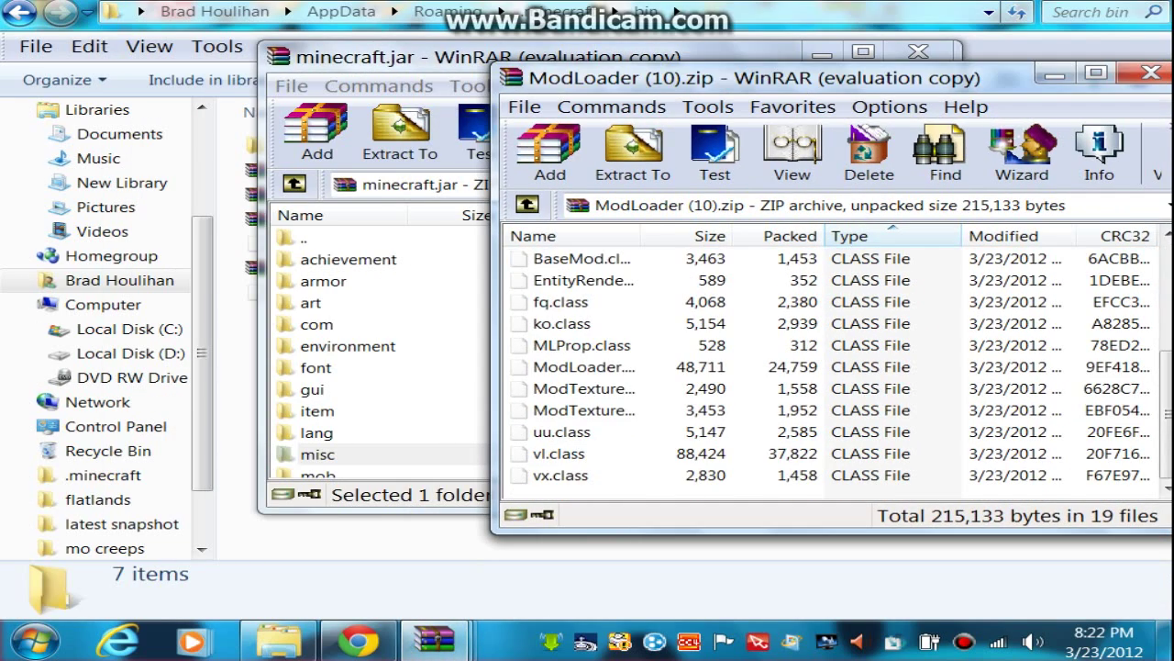
pyautogui.hotkey('ctrl', 'a')
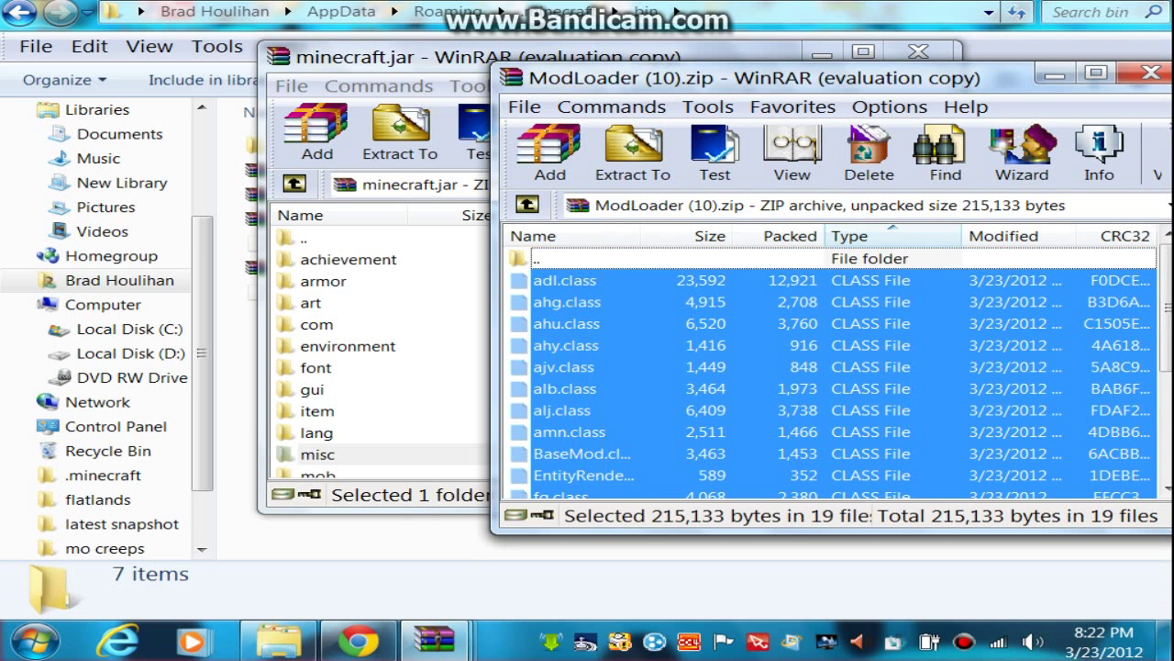
pyautogui.moveTo(569, 367); pyautogui.dragTo(395, 367)
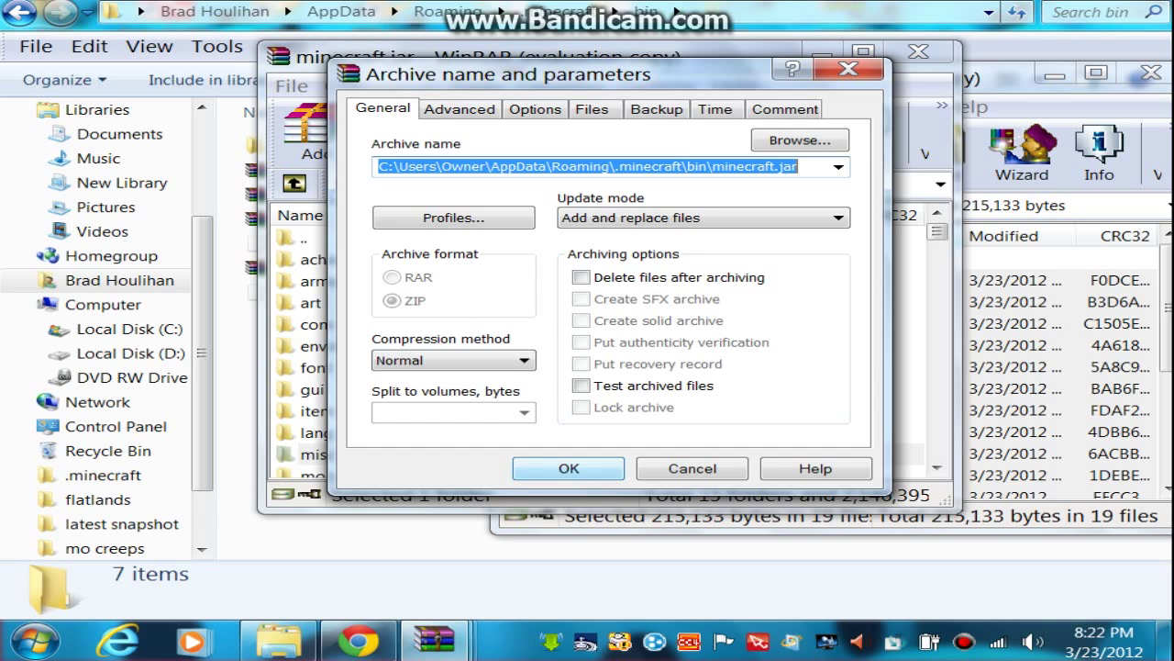
pyautogui.click(569, 468)
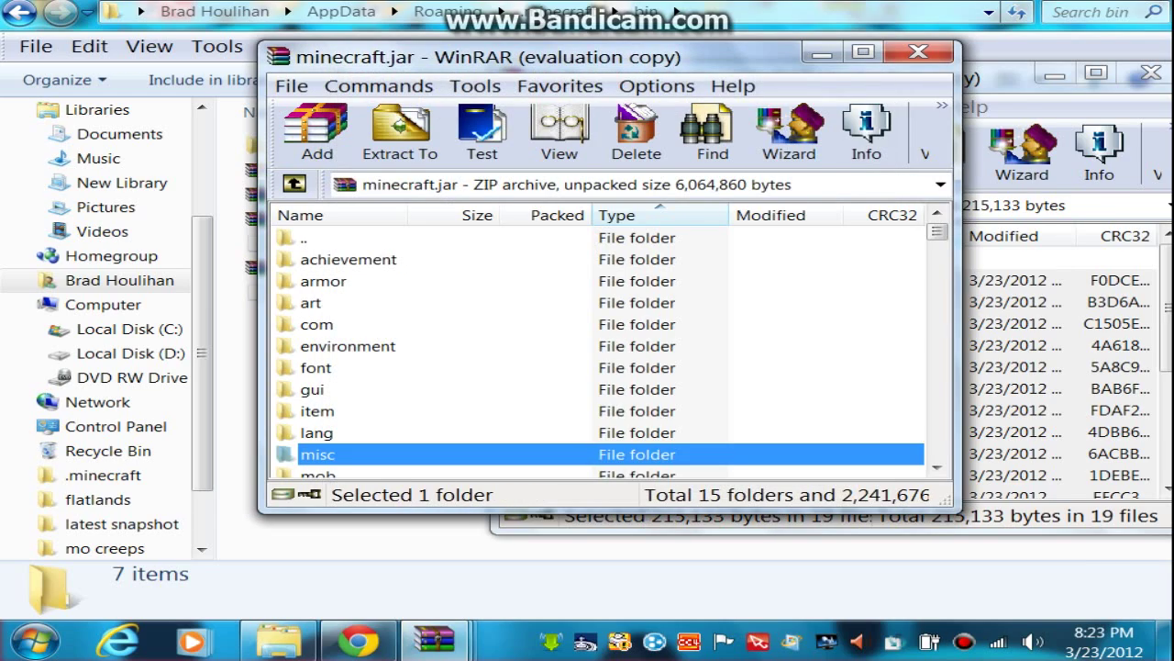
pyautogui.moveTo(1000, 78); pyautogui.dragTo(743, 145)
pyautogui.click(895, 140)
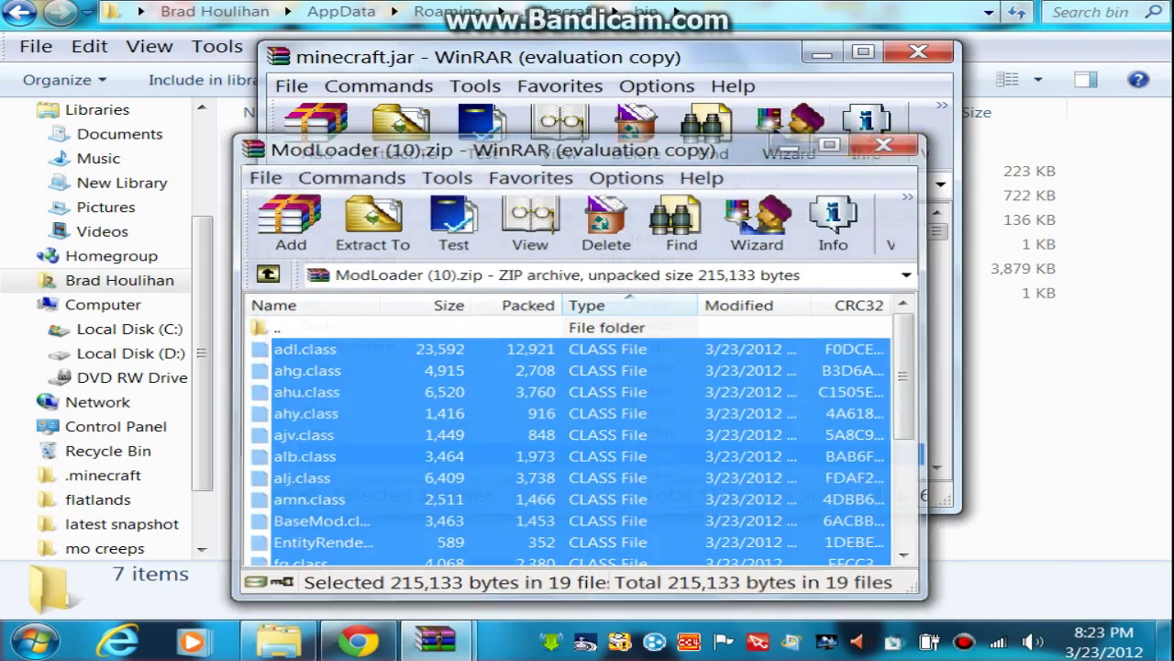
# - Add all files from the TooManyItems2012_03_22_1.2.4 zip to minecraft.jar with the default archive settings, and close the TooManyItems archive
pyautogui.click(435, 641)
pyautogui.click(283, 512)
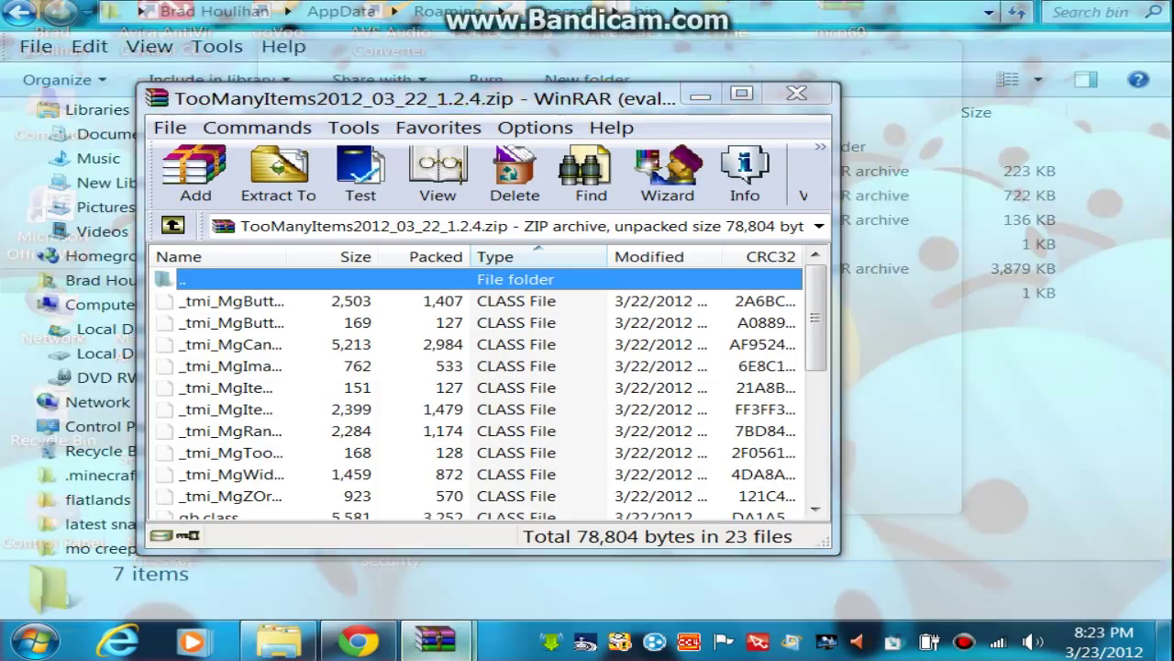
pyautogui.moveTo(458, 97); pyautogui.dragTo(819, 44)
pyautogui.scroll(-5, 831, 340)
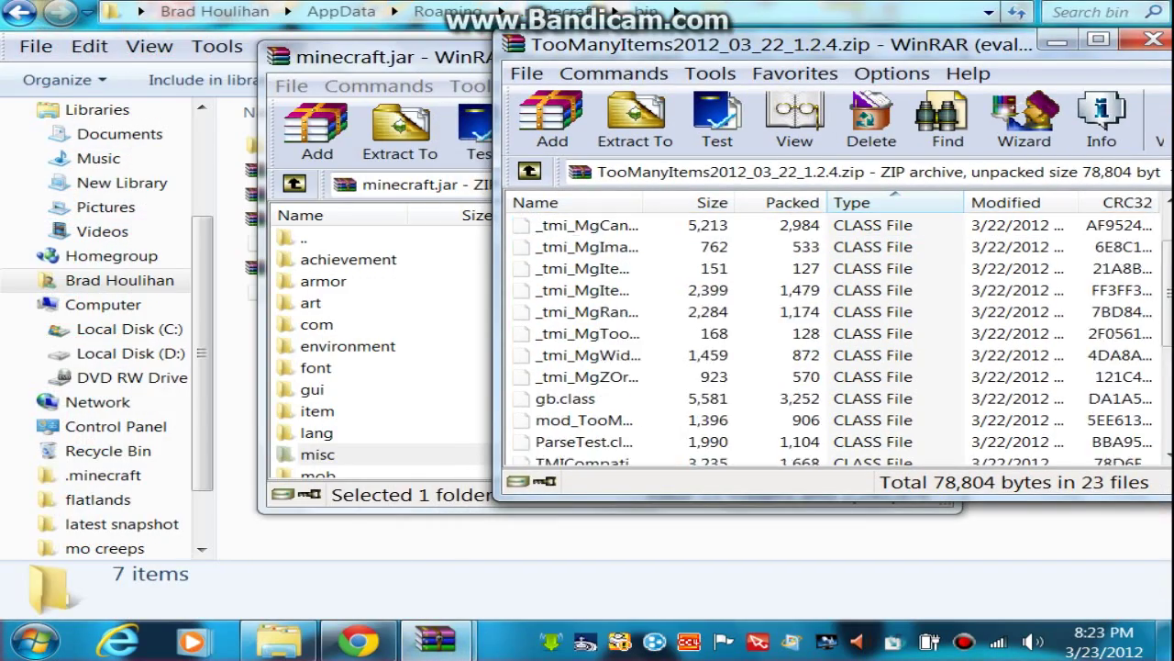
pyautogui.scroll(5, 830, 339)
pyautogui.scroll(-5, 825, 349)
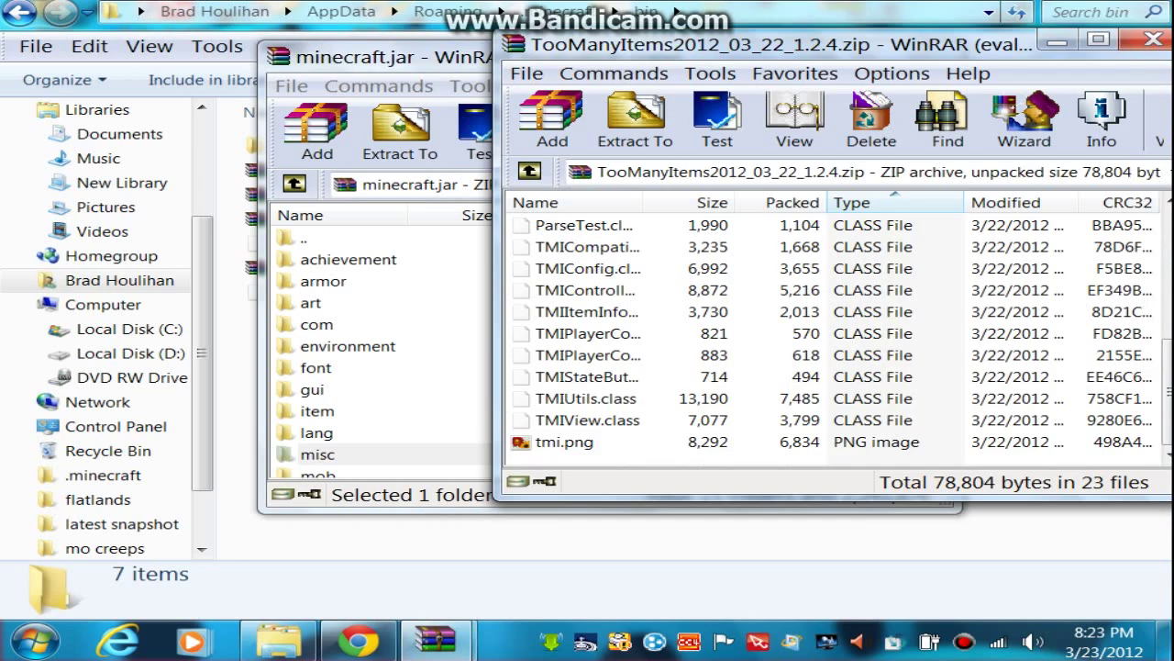
pyautogui.moveTo(790, 458); pyautogui.dragTo(394, 346)
pyautogui.click(569, 468)
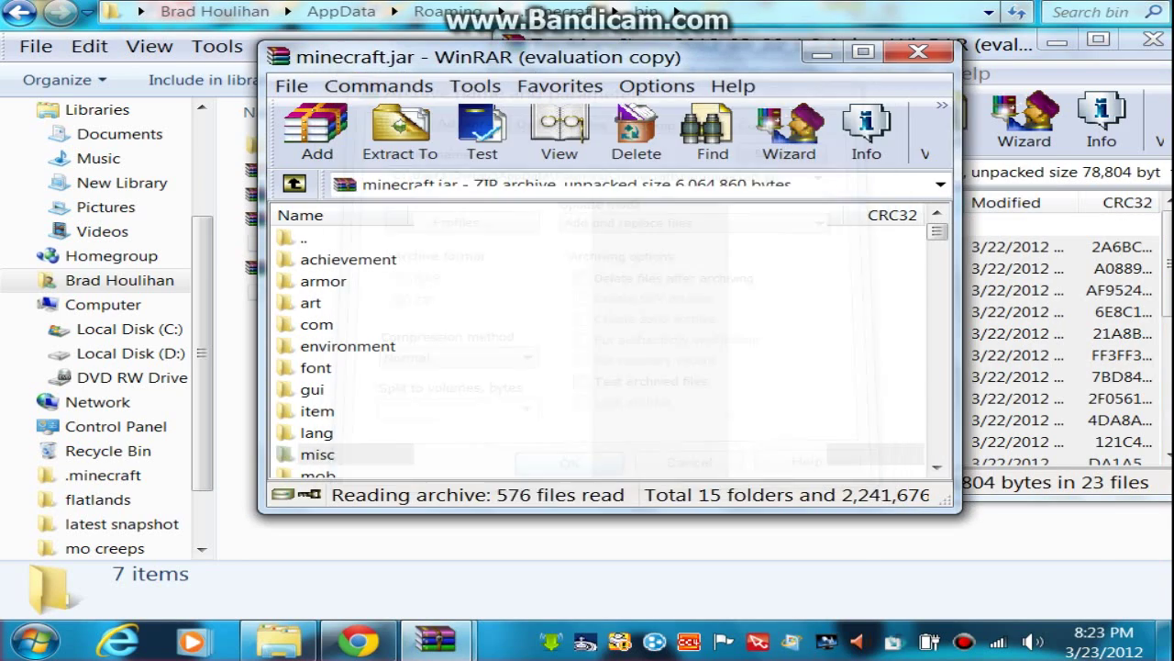
pyautogui.moveTo(1010, 45); pyautogui.dragTo(881, 117)
pyautogui.click(1027, 115)
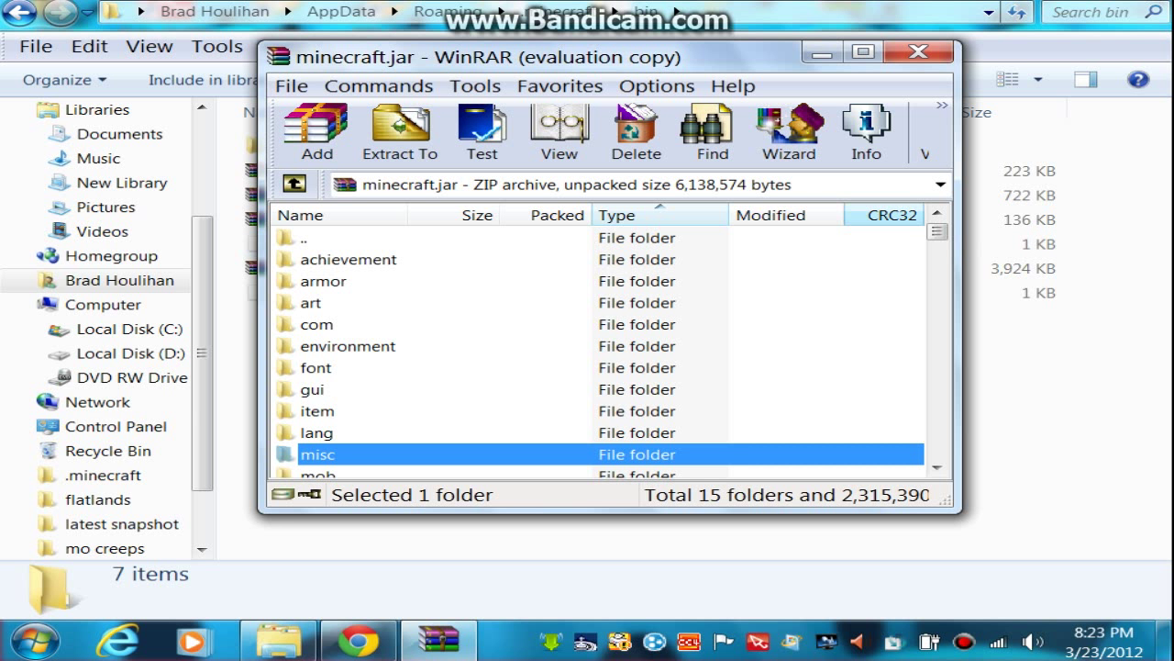
# - Look through the file list of minecraft.jar for the added mod class files
pyautogui.scroll(-5, 596, 354)
pyautogui.scroll(5, 597, 354)
pyautogui.scroll(-18, 596, 353)
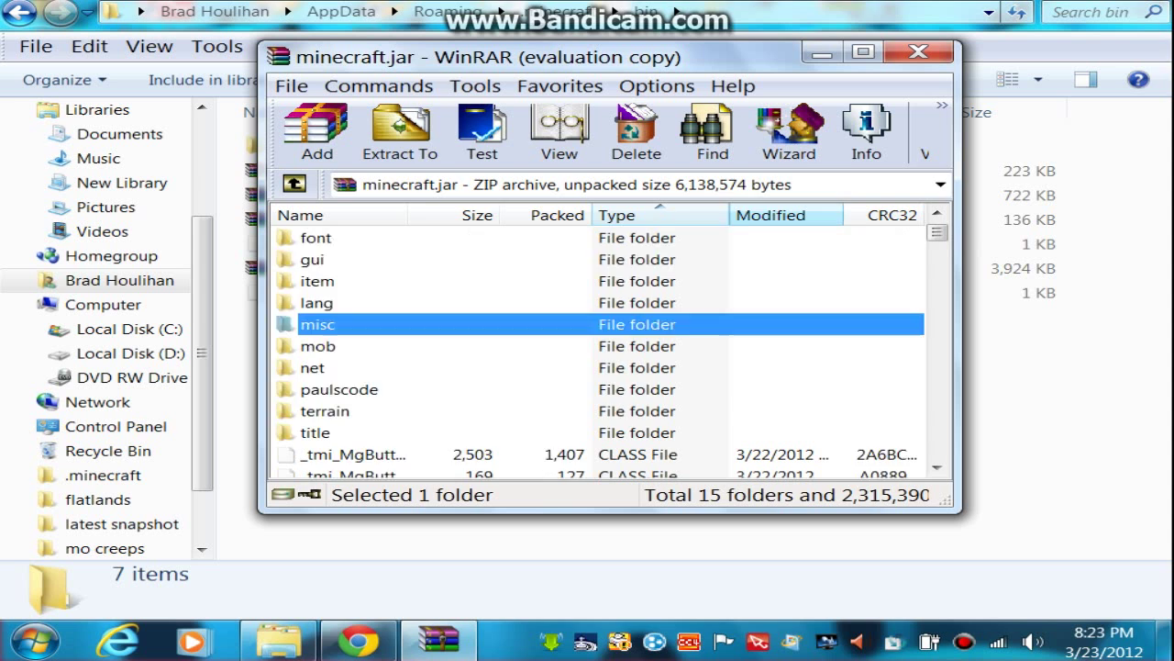
pyautogui.scroll(-20, 597, 353)
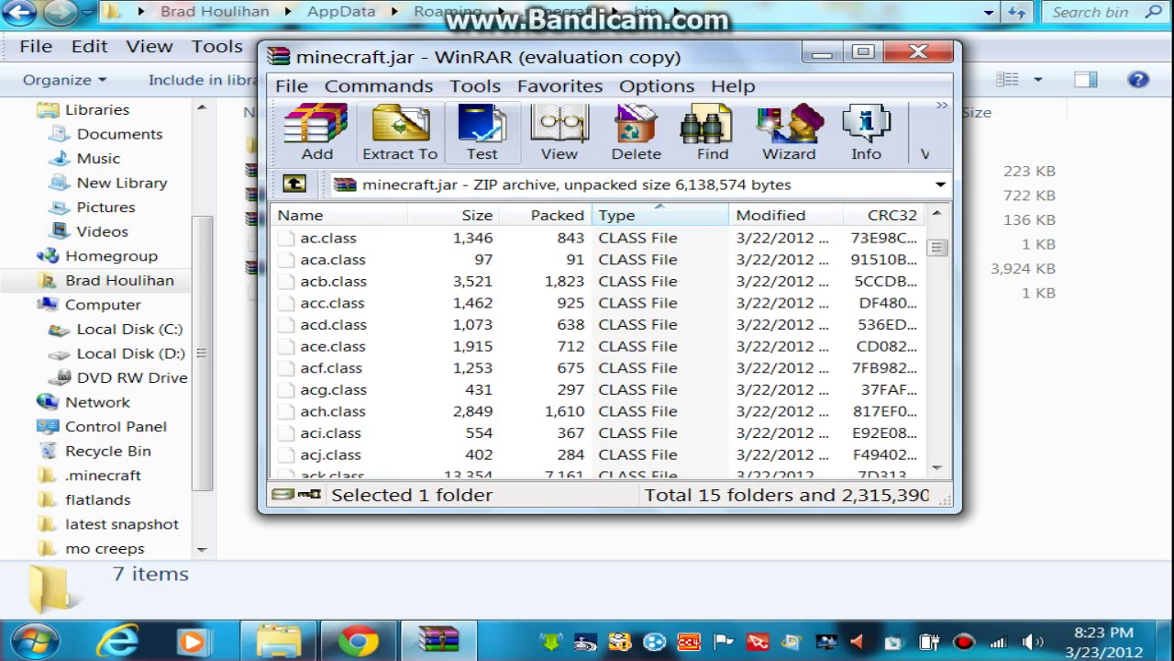
pyautogui.scroll(8, 596, 353)
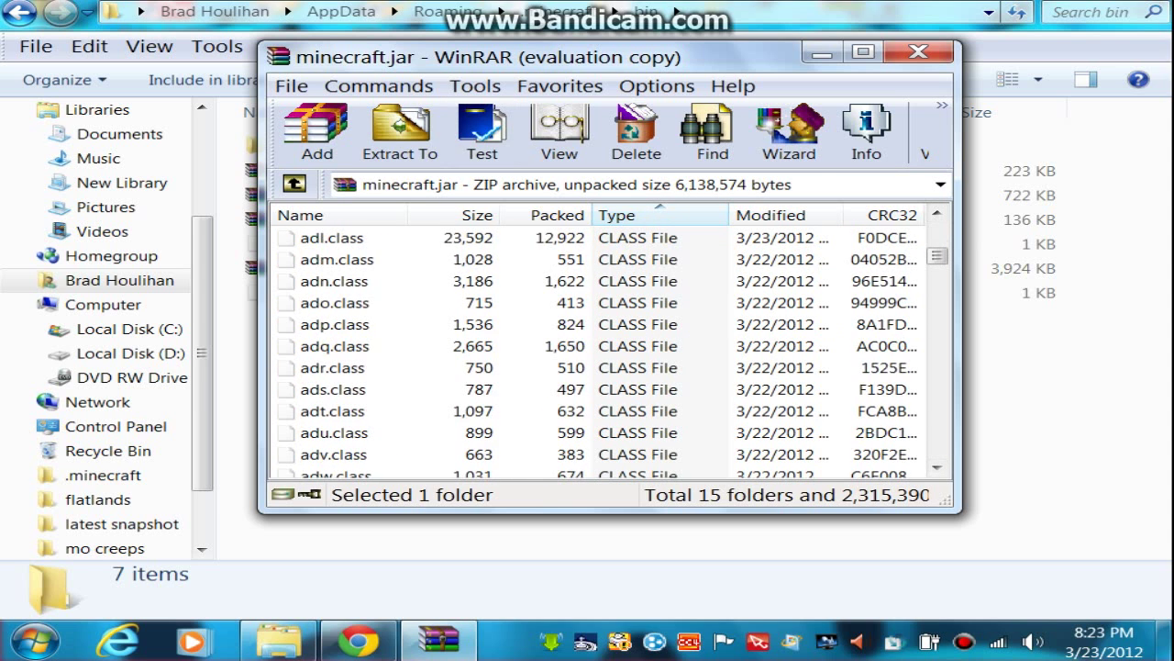
pyautogui.moveTo(937, 257); pyautogui.dragTo(937, 225)
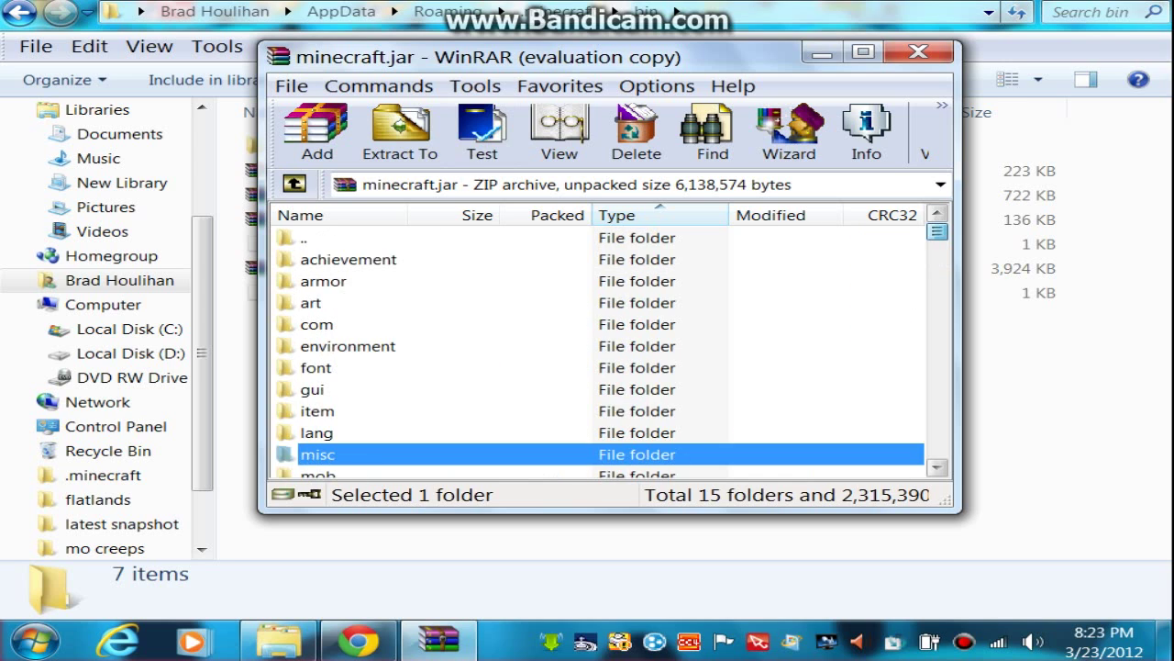
# - Close the minecraft.jar archive, the bin folder window and the browser
pyautogui.click(919, 51)
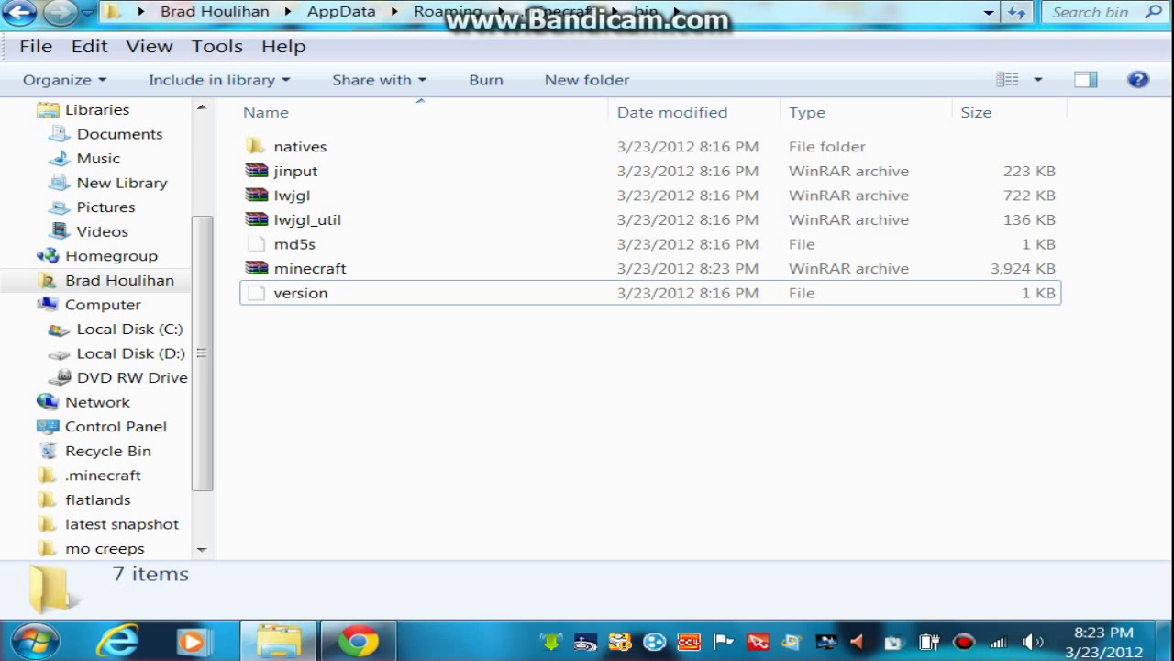
pyautogui.click(1150, 1)
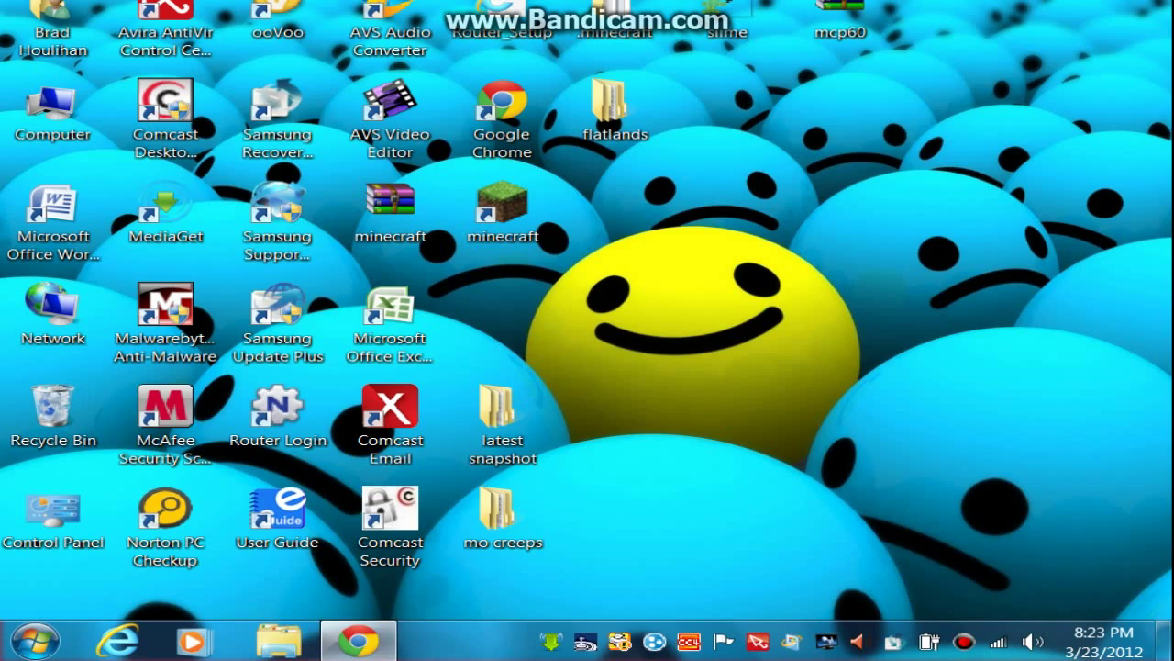
pyautogui.click(358, 641)
pyautogui.click(1151, 2)
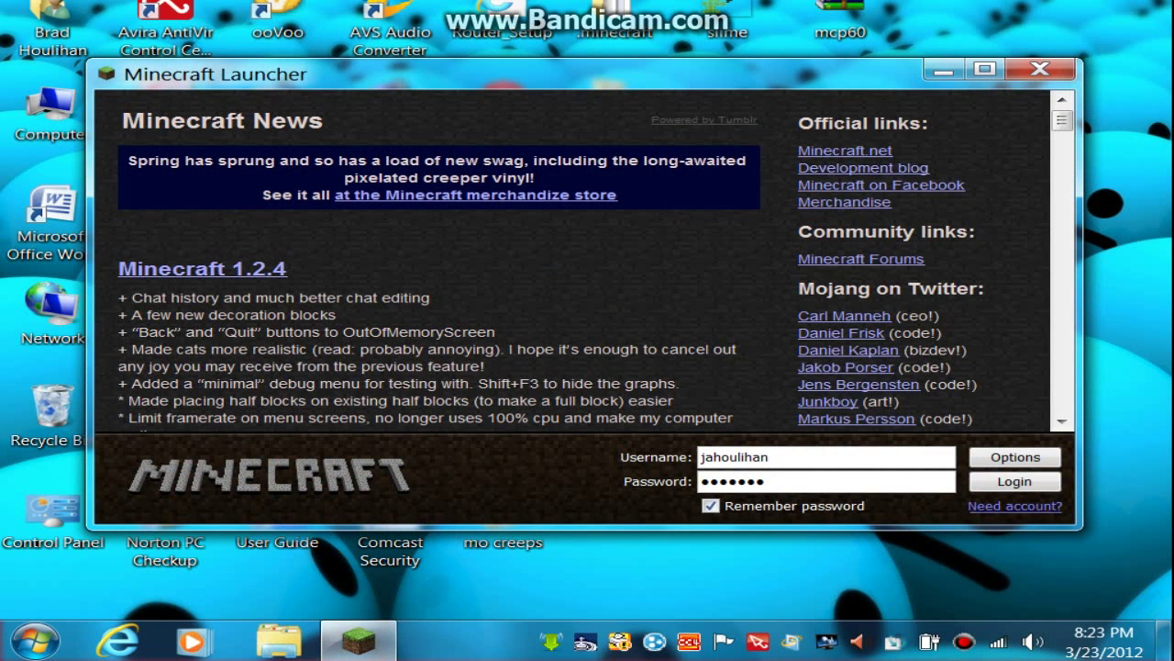
# - Log in through the Minecraft launcher with the remembered account and create a single-player Survival world named New World
pyautogui.press('Return')
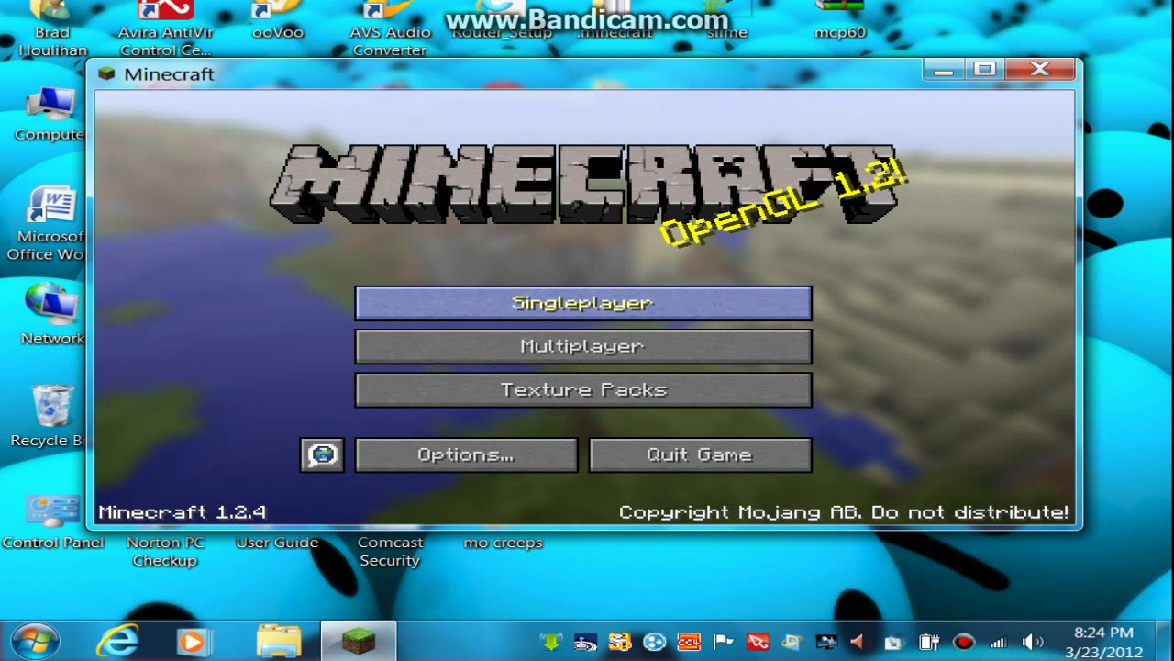
pyautogui.click(583, 303)
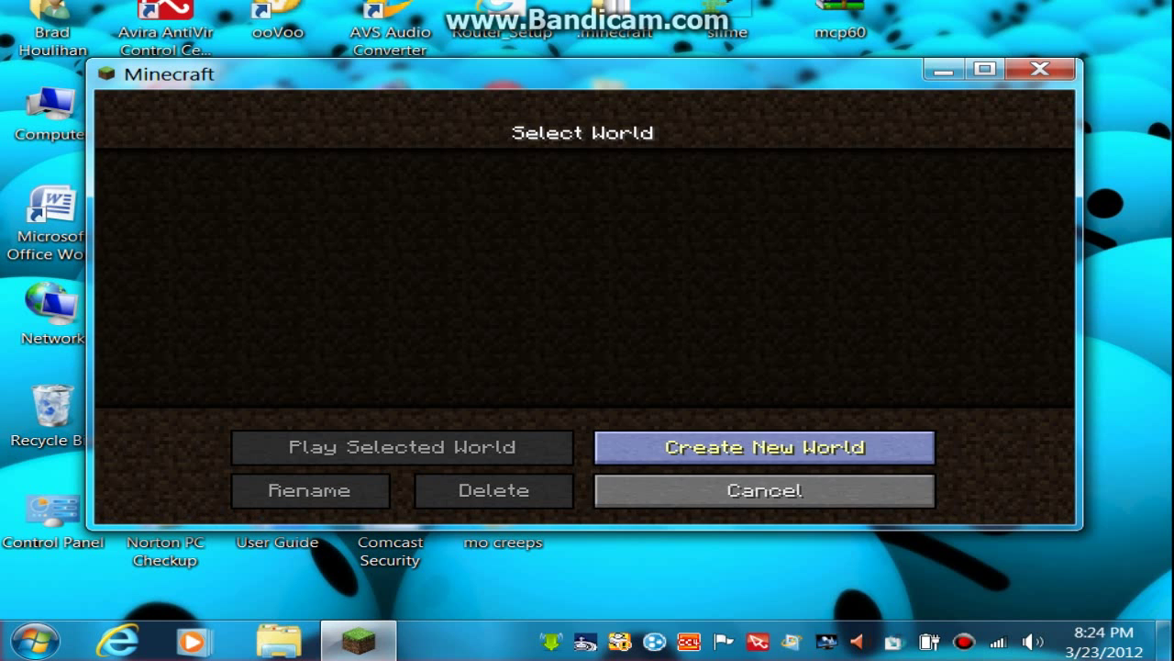
pyautogui.click(764, 447)
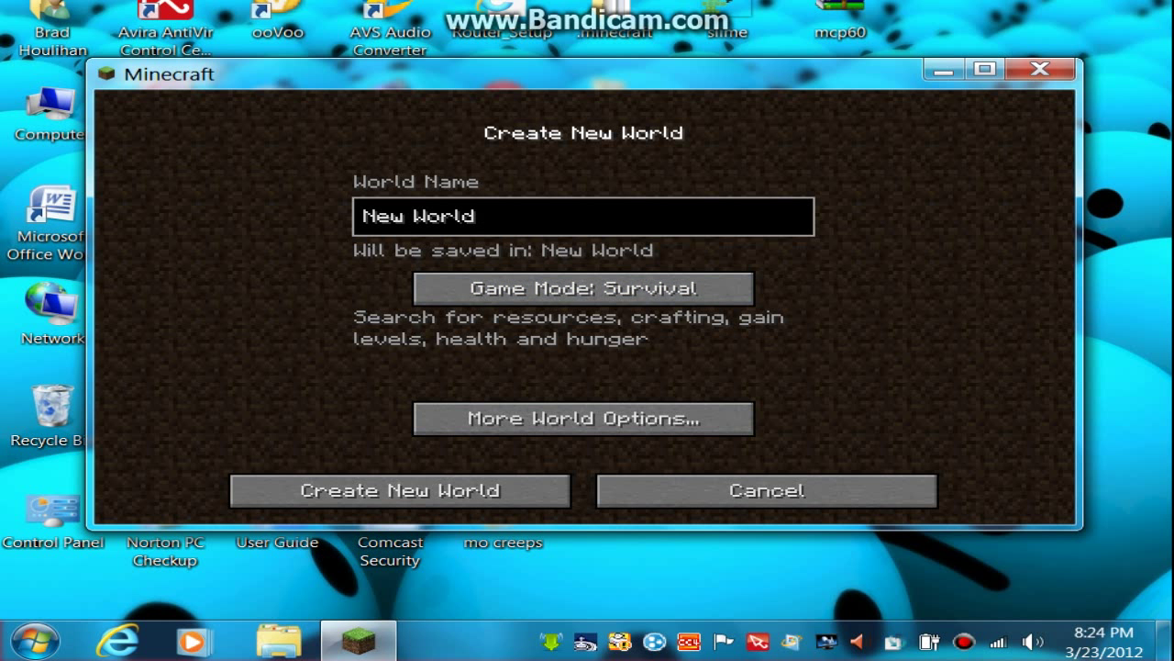
pyautogui.click(400, 490)
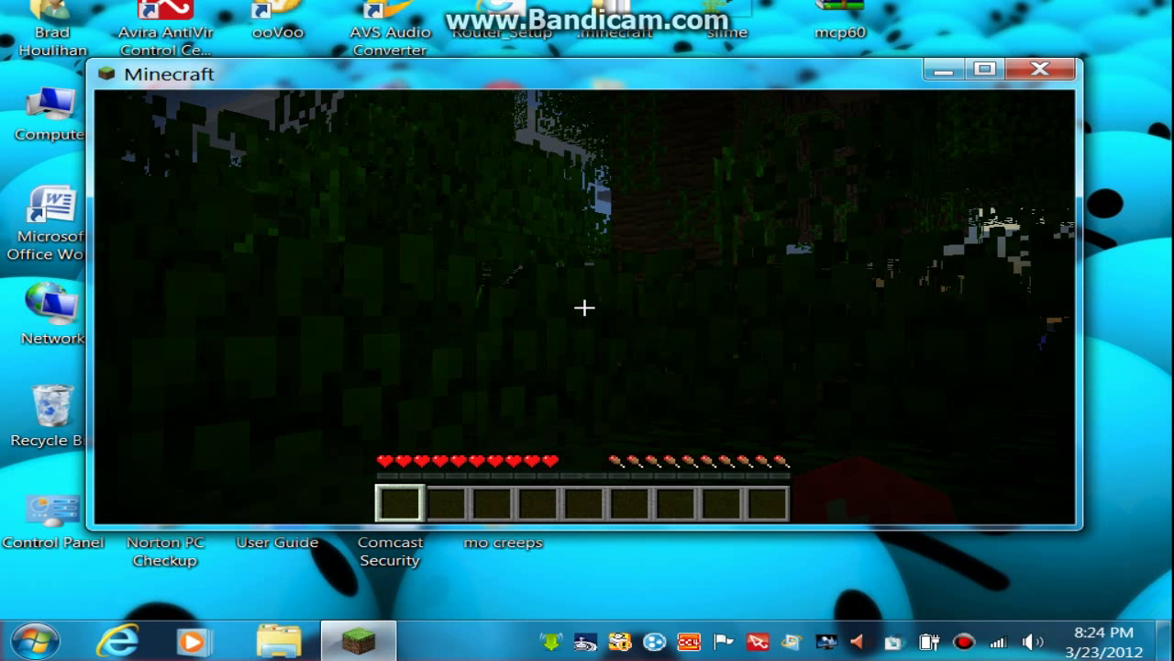
pyautogui.press('s')
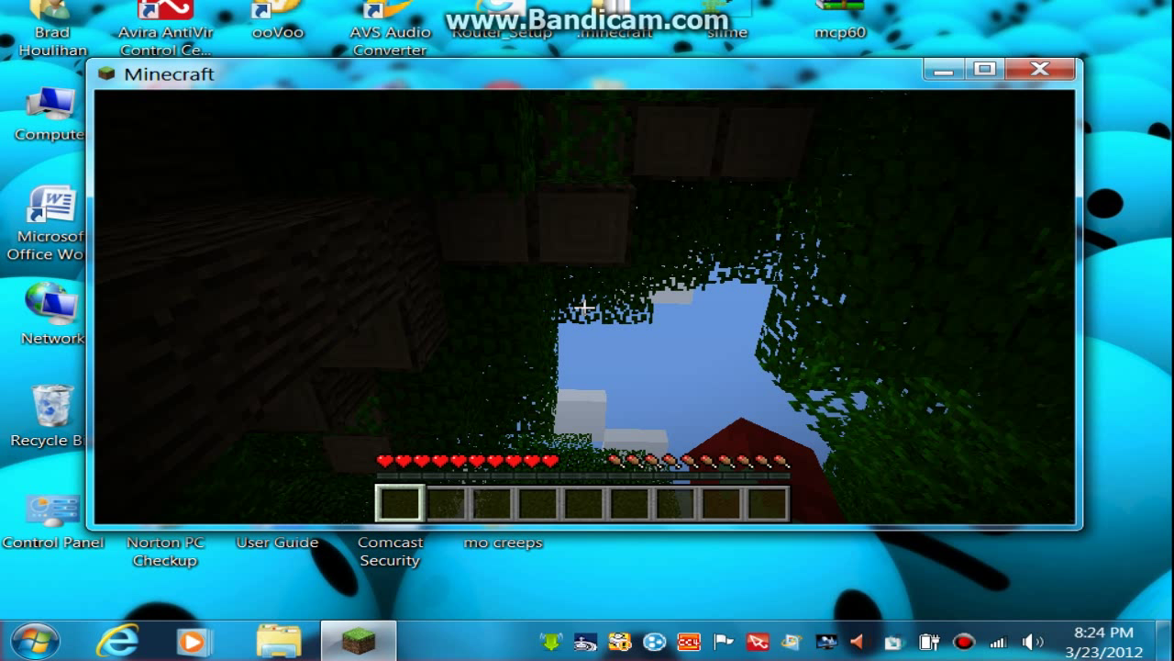
pyautogui.press('Escape')
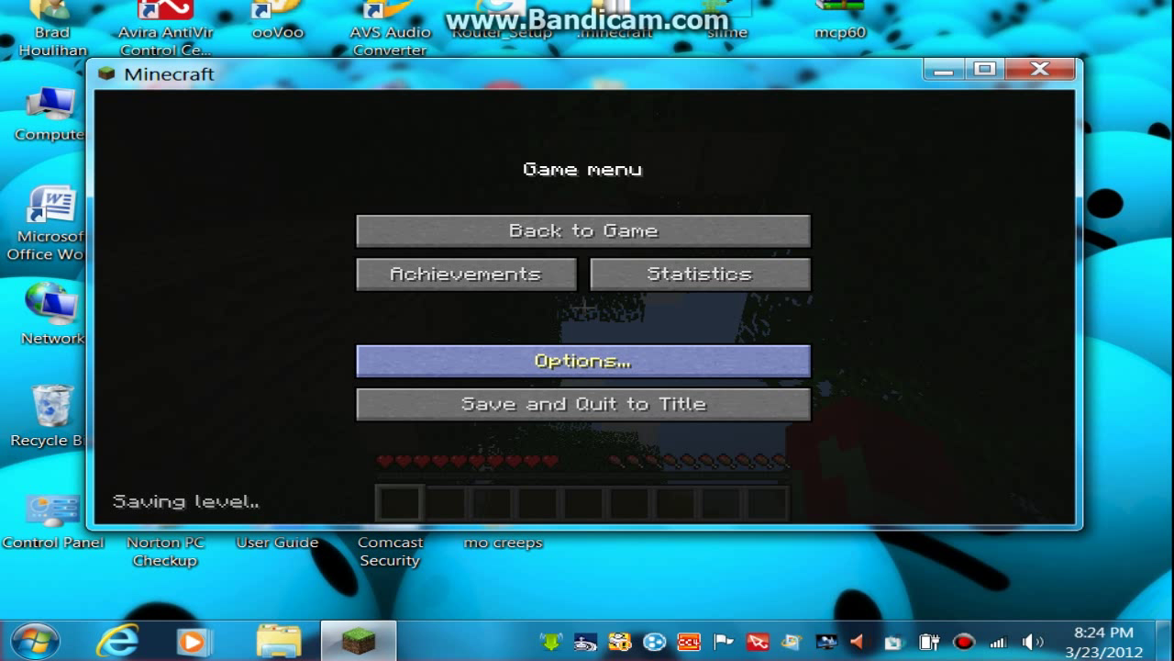
pyautogui.press('Escape')
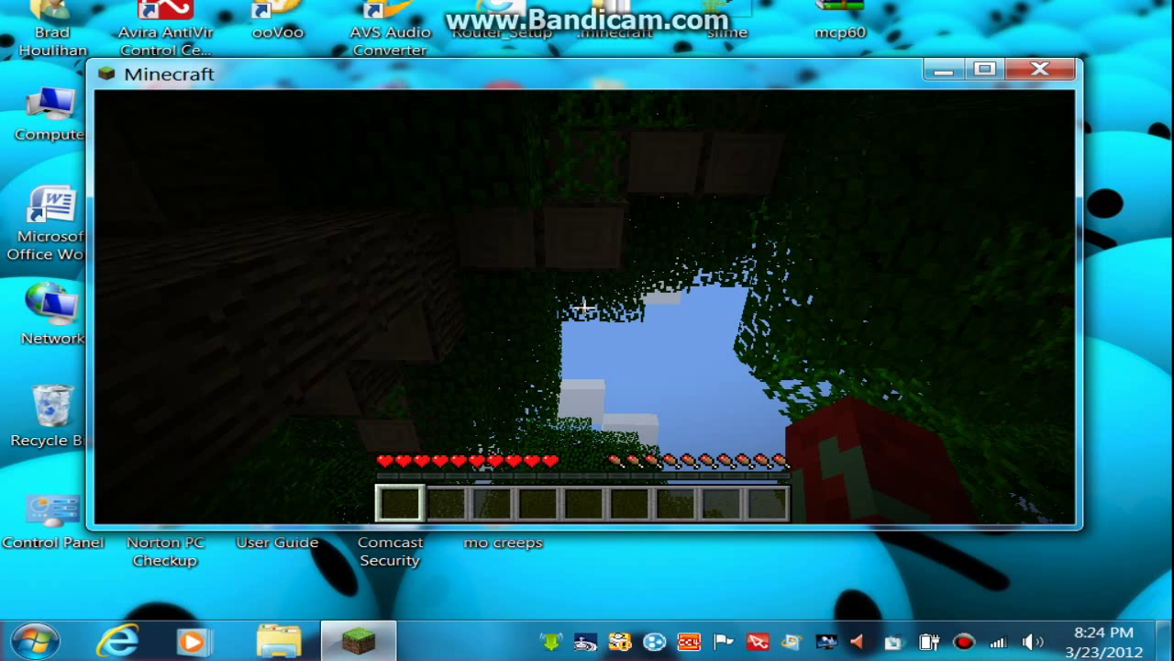
# - Set the video settings to Fast graphics, Smooth Lighting OFF, Max FPS performance, View Bobbing OFF and Tiny render distance
pyautogui.press('Escape')
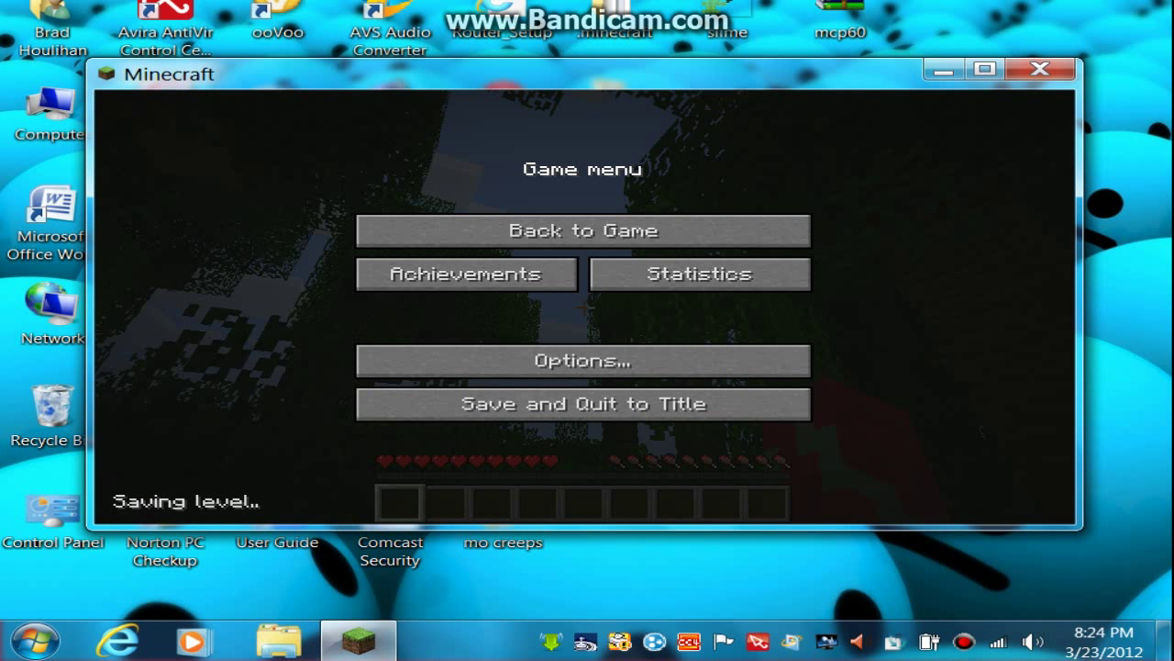
pyautogui.click(583, 353)
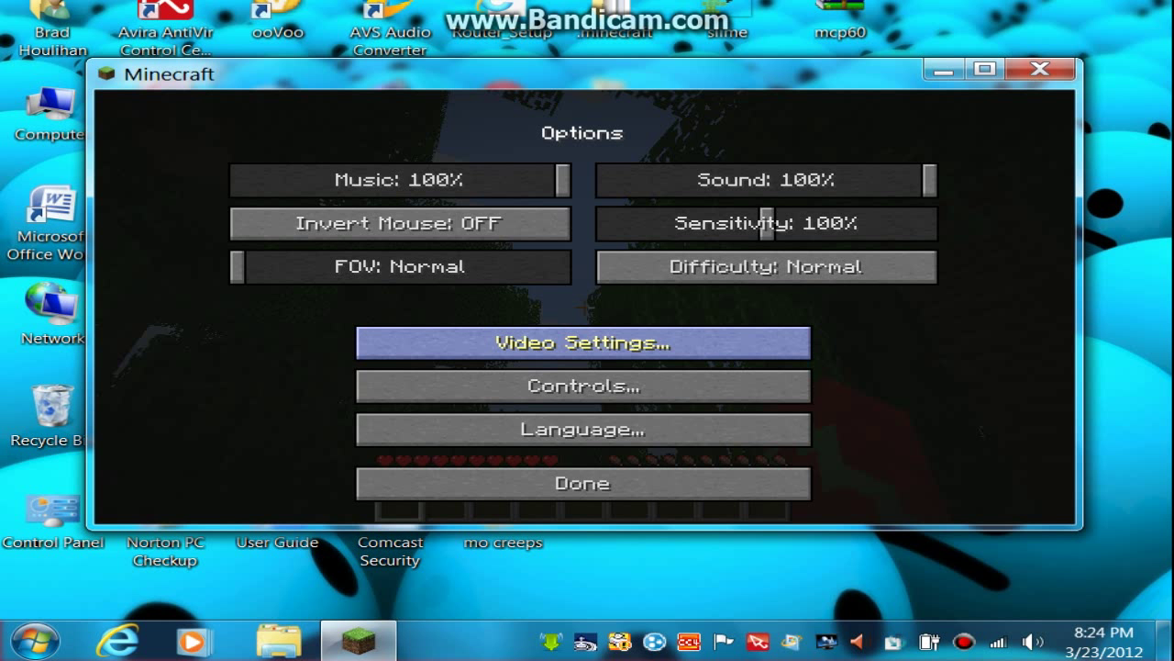
pyautogui.click(583, 343)
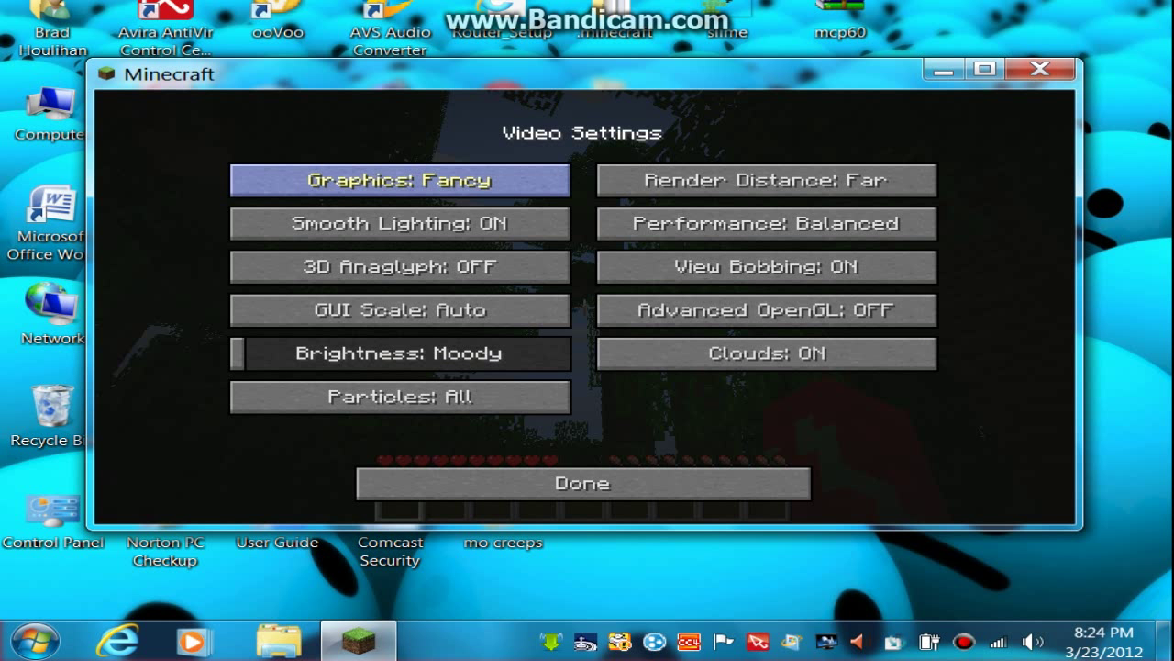
pyautogui.click(399, 180)
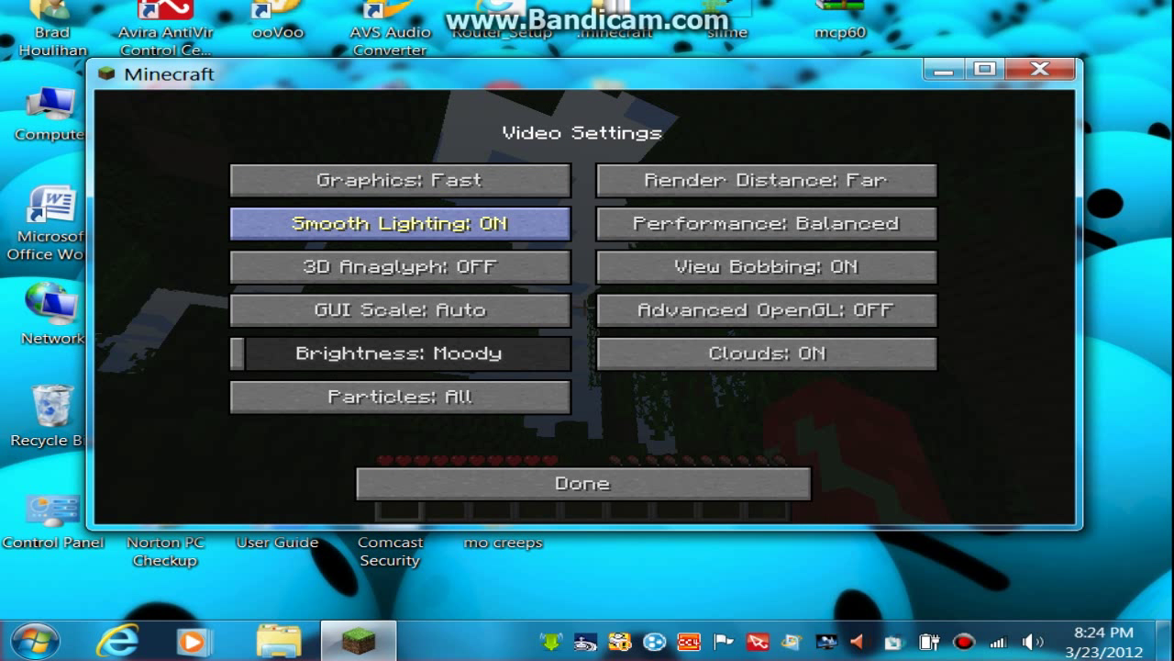
pyautogui.click(399, 223)
pyautogui.click(766, 223)
pyautogui.click(766, 223)
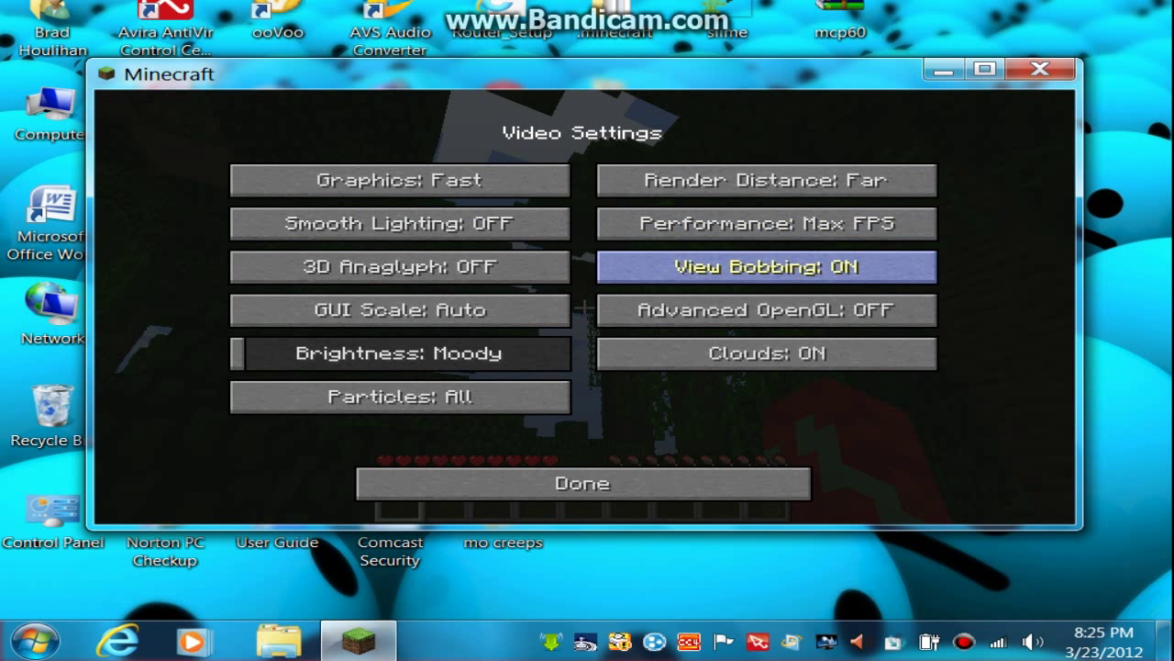
pyautogui.click(766, 266)
pyautogui.click(766, 180)
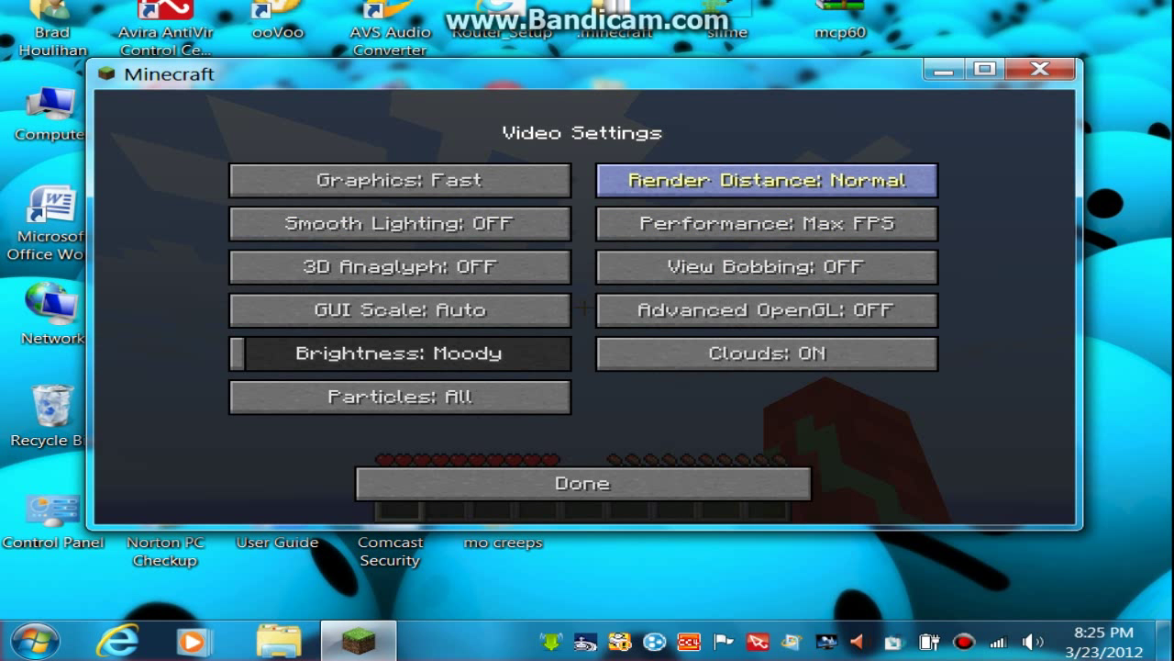
pyautogui.click(766, 180)
pyautogui.click(766, 180)
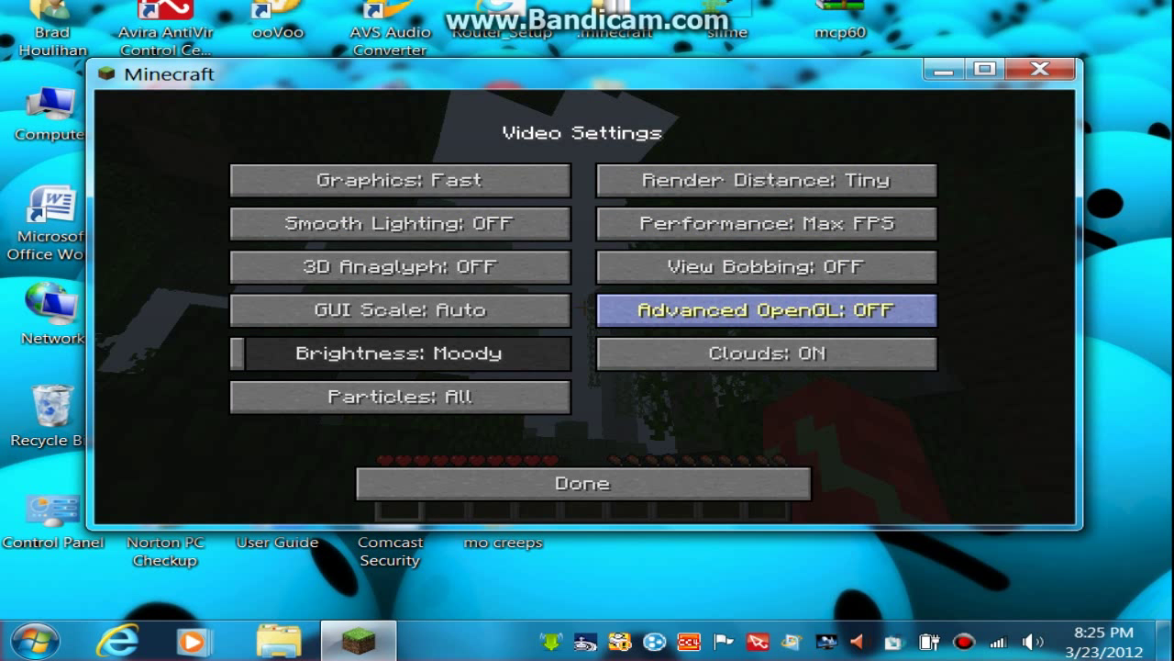
pyautogui.click(583, 483)
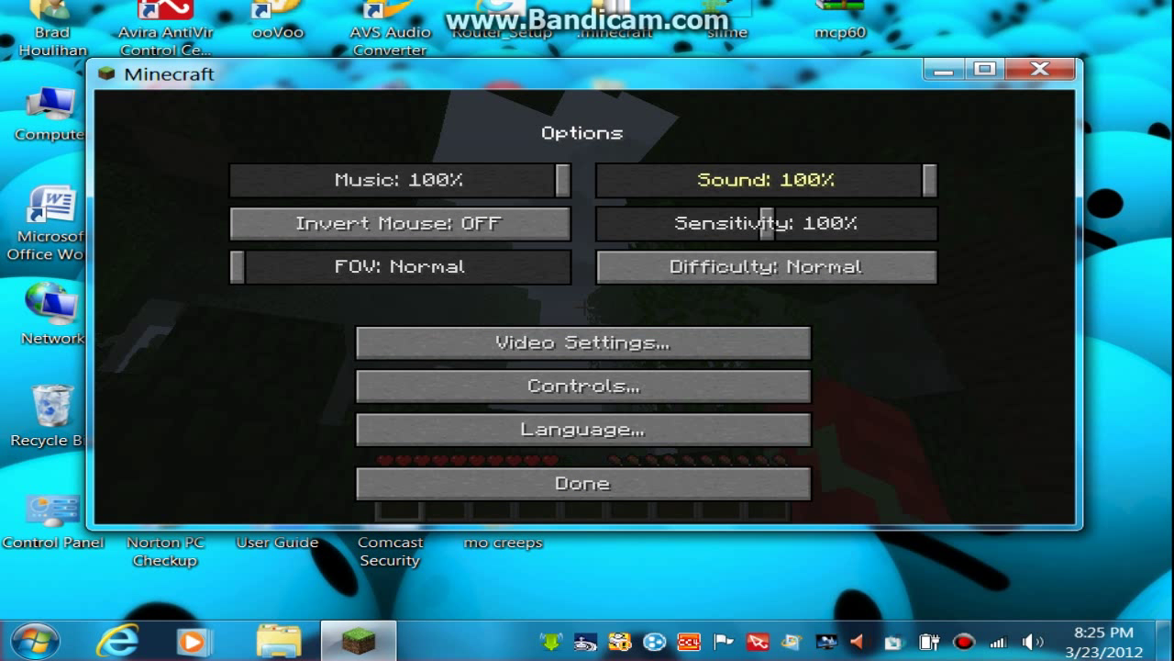
# - Lower the sound volume to 9% and return to the game
pyautogui.moveTo(930, 180); pyautogui.dragTo(636, 180)
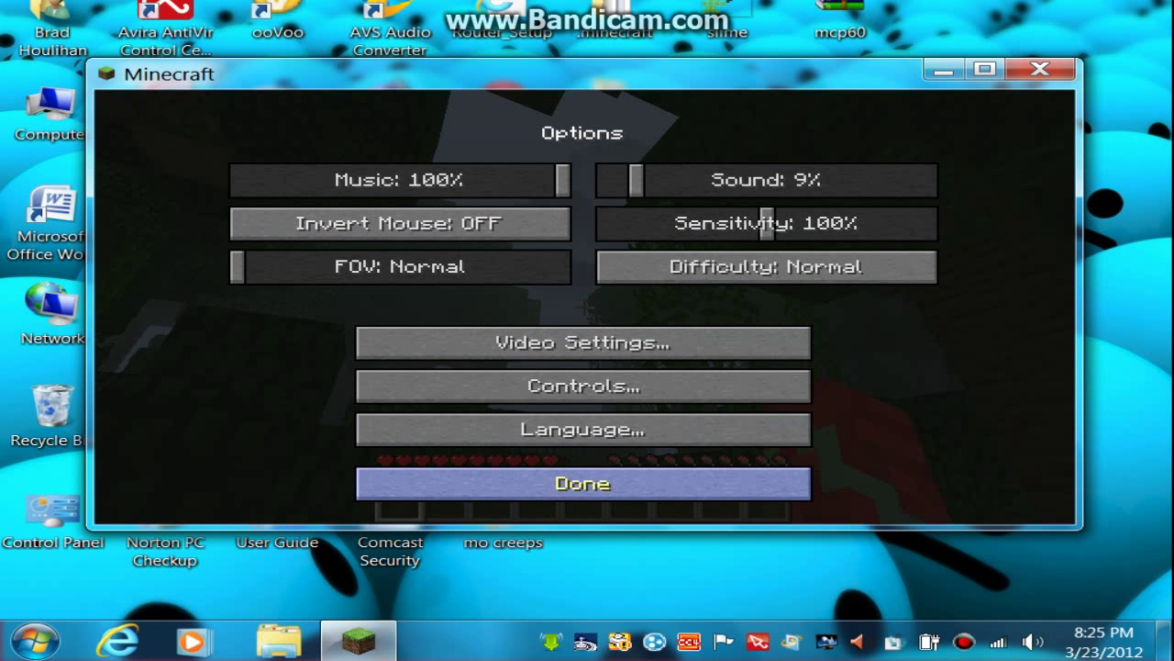
pyautogui.click(583, 482)
pyautogui.press('Escape')
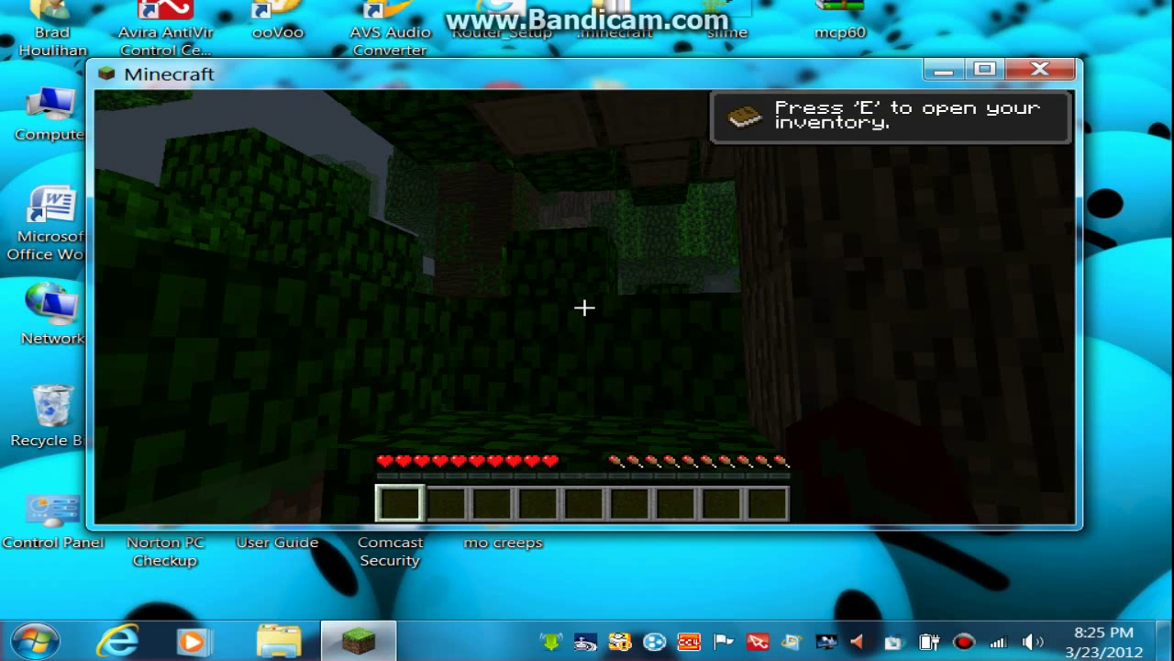
# - Take an End Portal block (119) from page 3 of the TooManyItems list, place it ahead and walk into it
pyautogui.press('e')
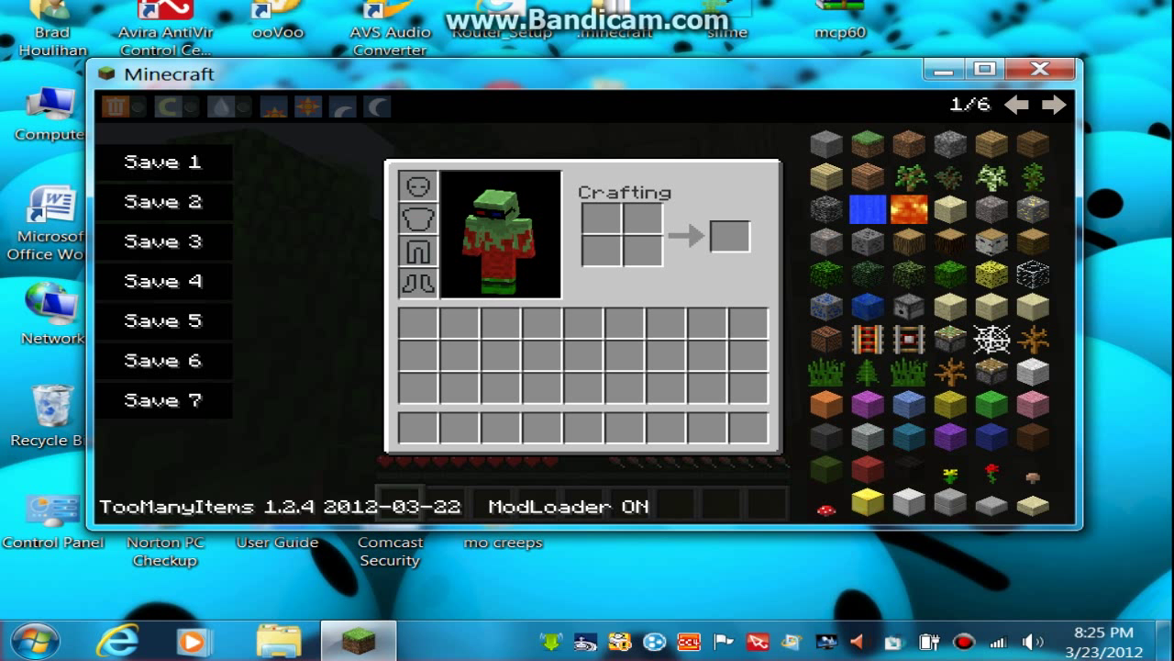
pyautogui.click(1054, 105)
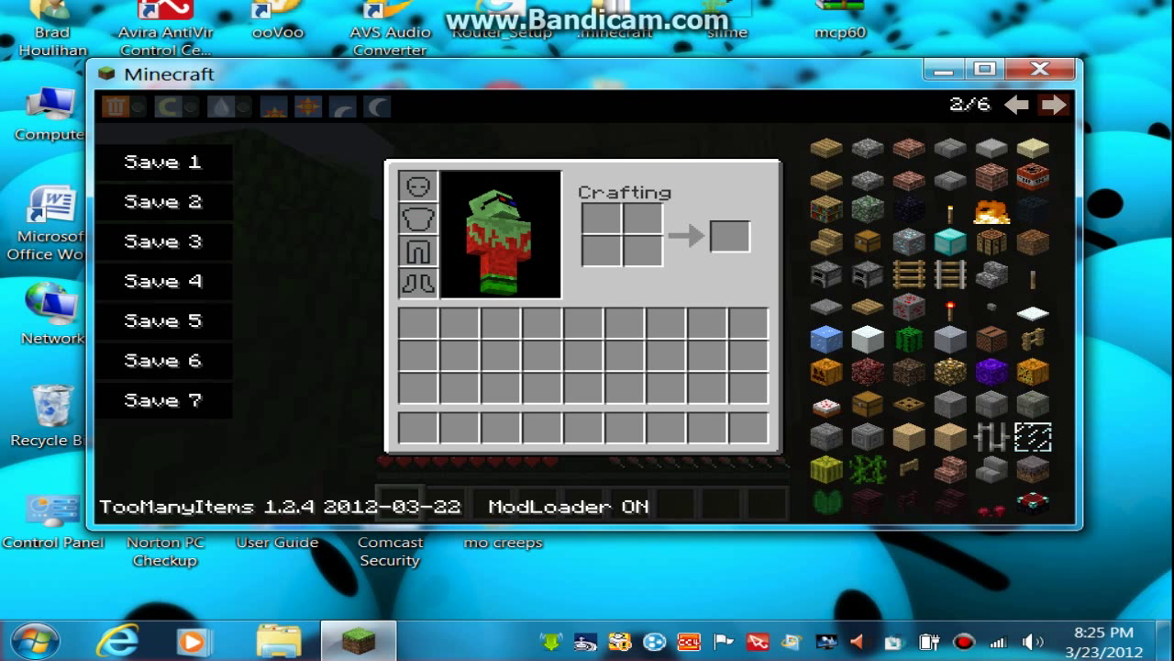
pyautogui.click(1054, 104)
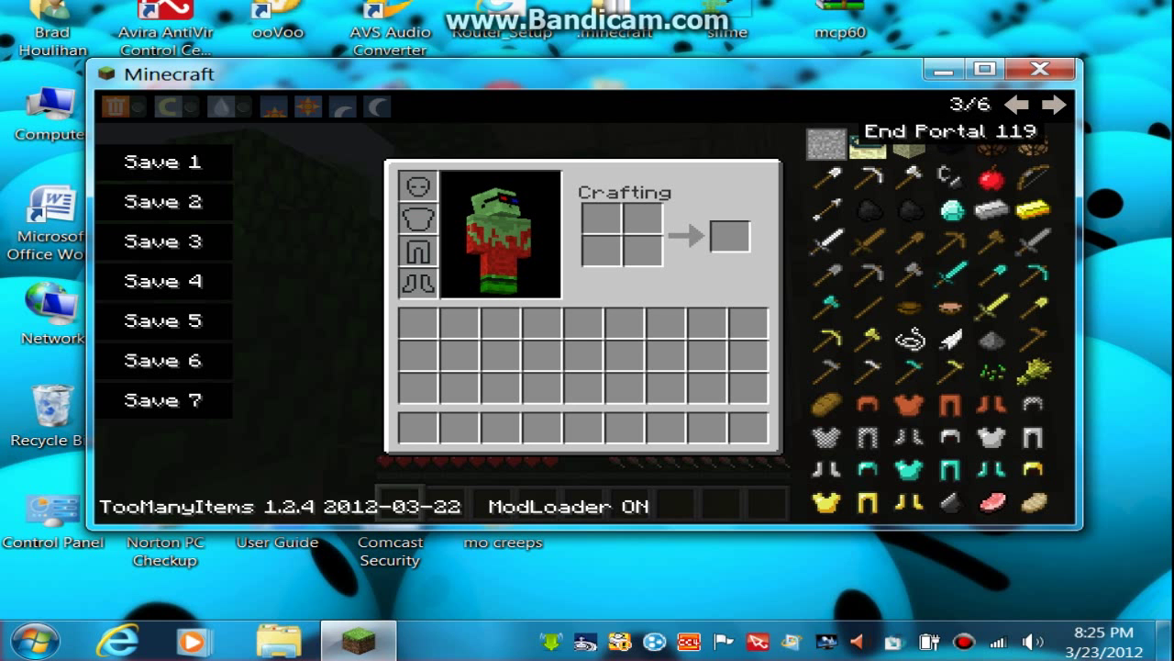
pyautogui.click(831, 143)
pyautogui.press('e')
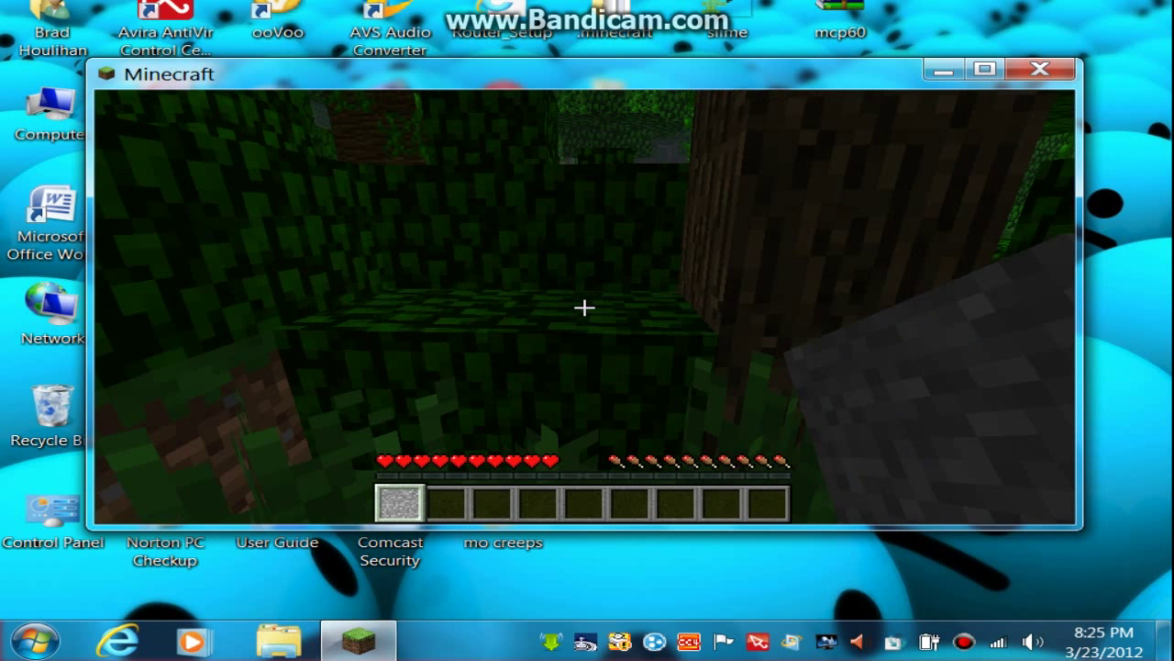
pyautogui.rightClick(584, 308)
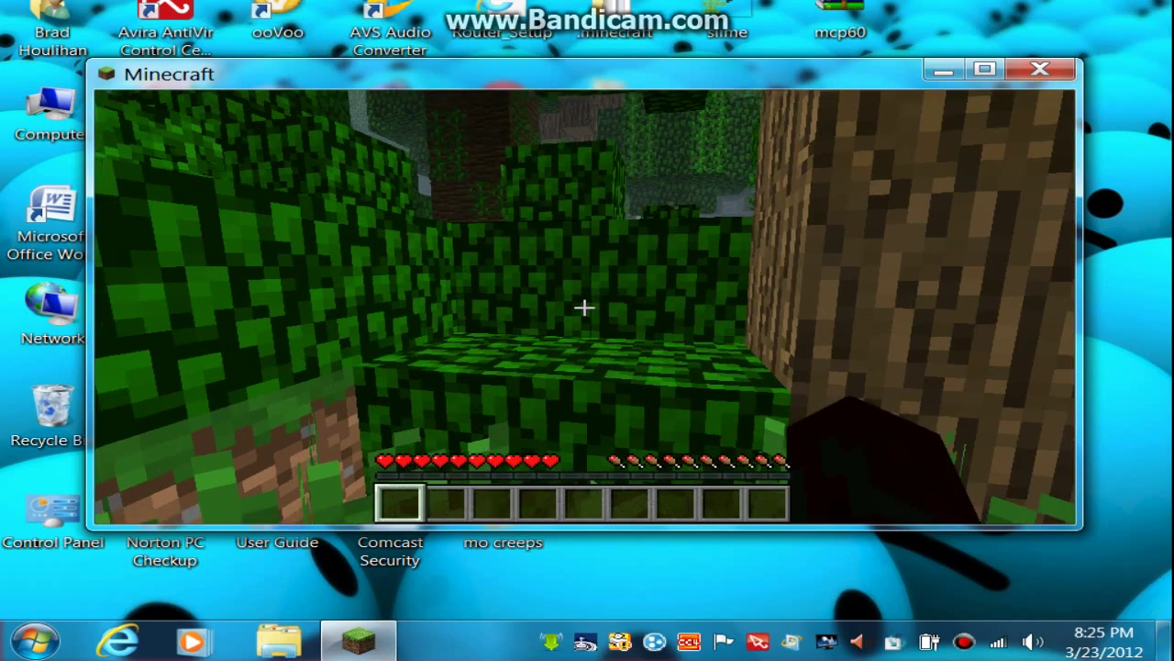
pyautogui.press('w')
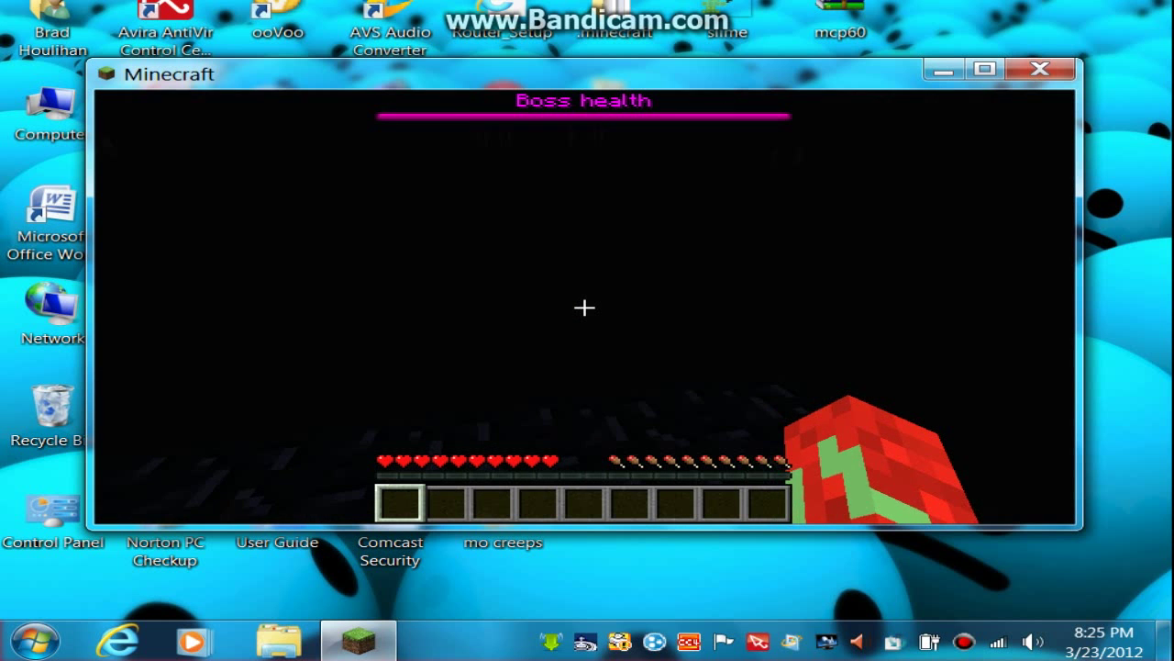
# - Walk across the obsidian platform and switch the game to Creative mode with the TooManyItems controls
pyautogui.press('w')
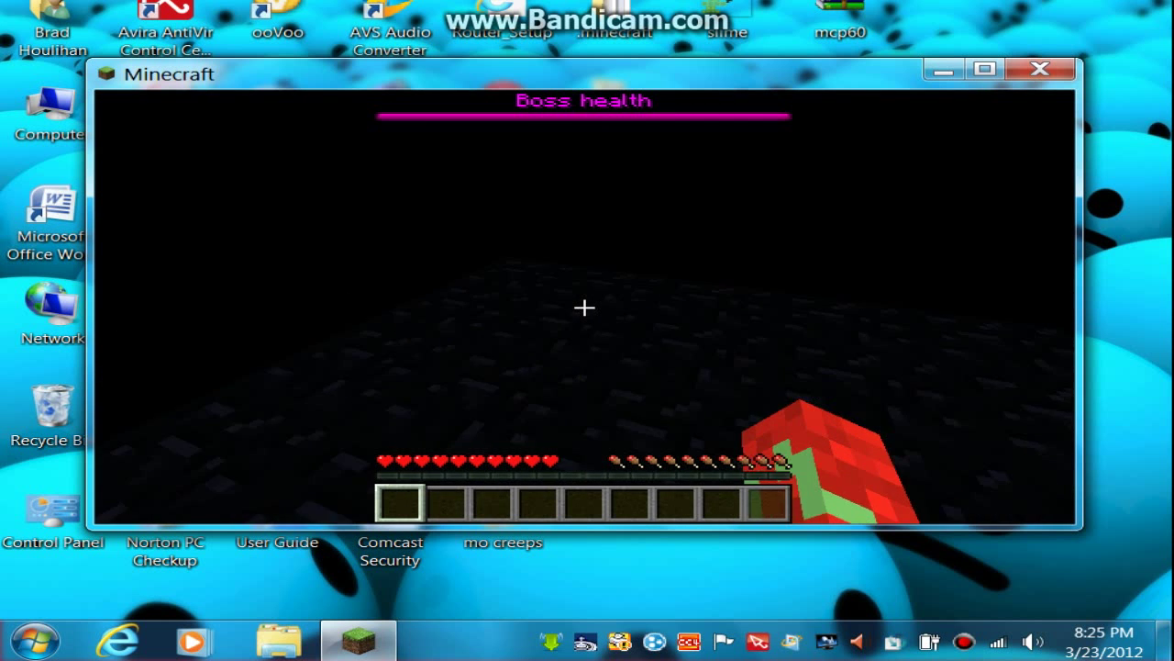
pyautogui.press('e')
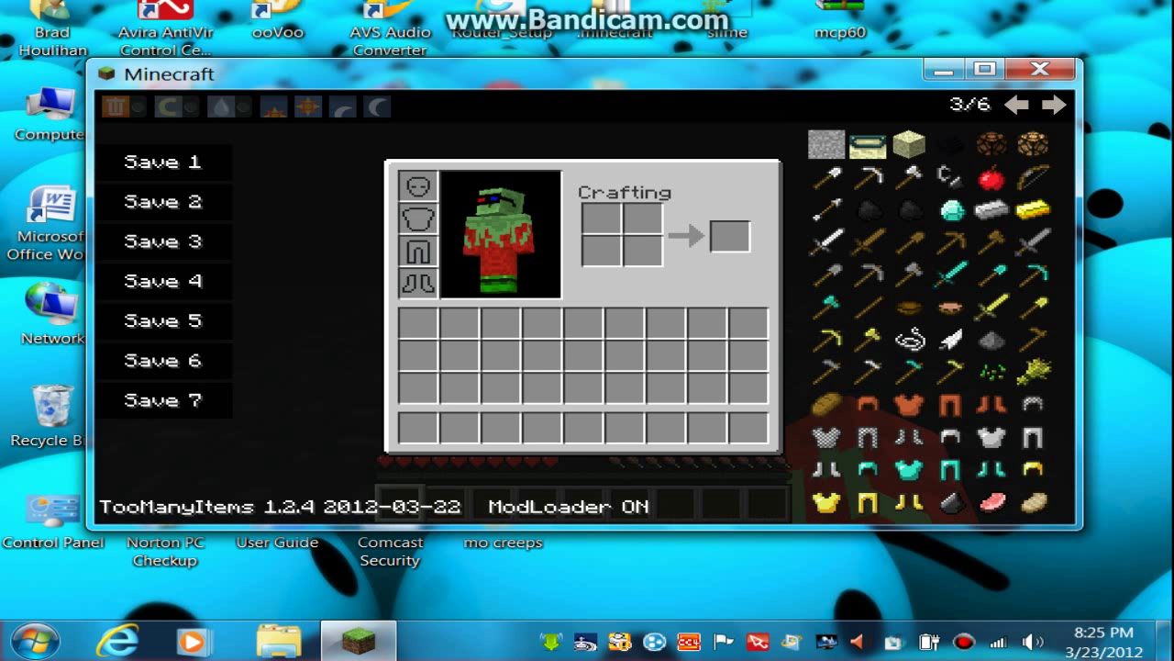
pyautogui.press('e')
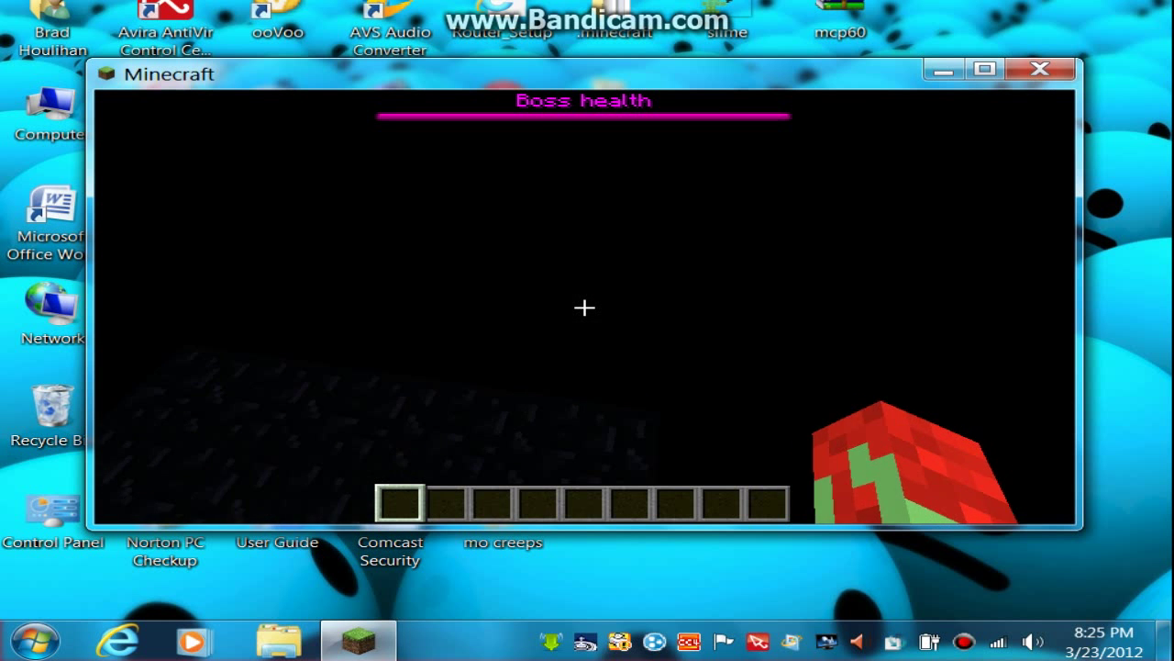
# - Move away from the obsidian platform through the dark End and strike at what lies ahead
pyautogui.press('w')
pyautogui.press('w')
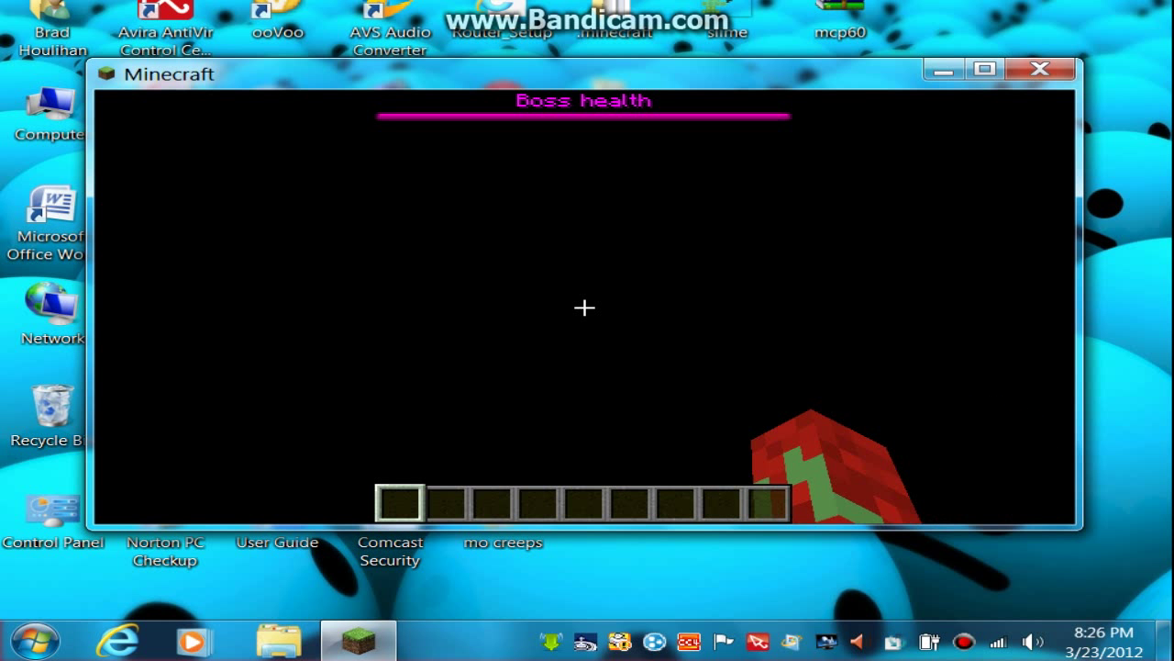
pyautogui.click(585, 307)
pyautogui.click(585, 308)
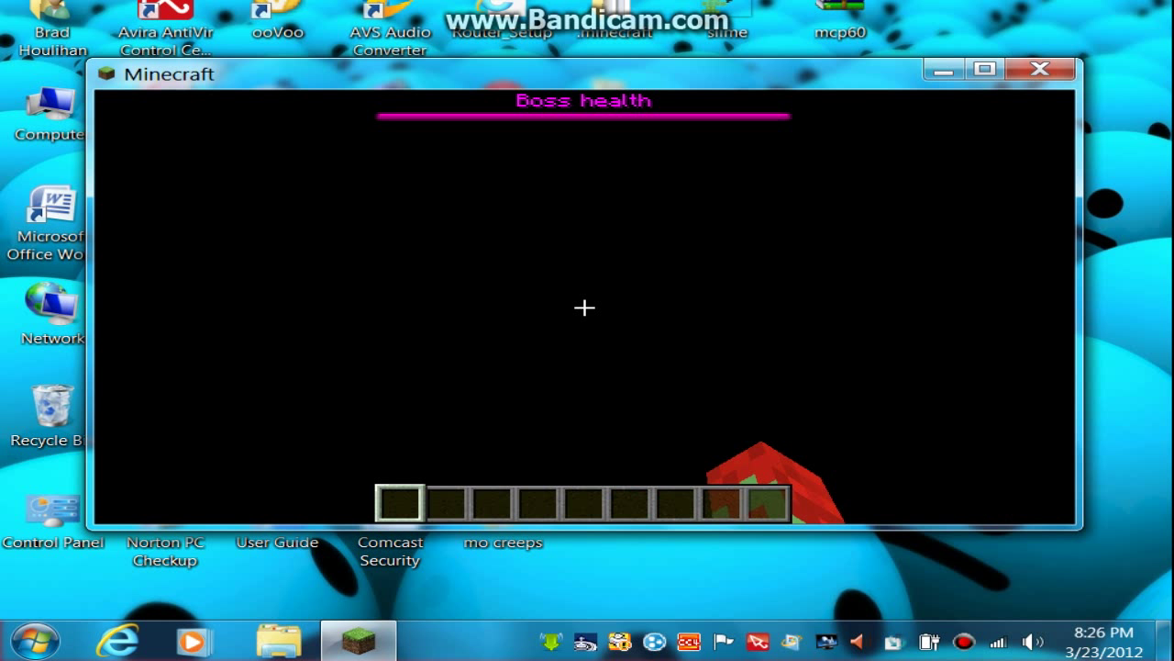
pyautogui.click(584, 308)
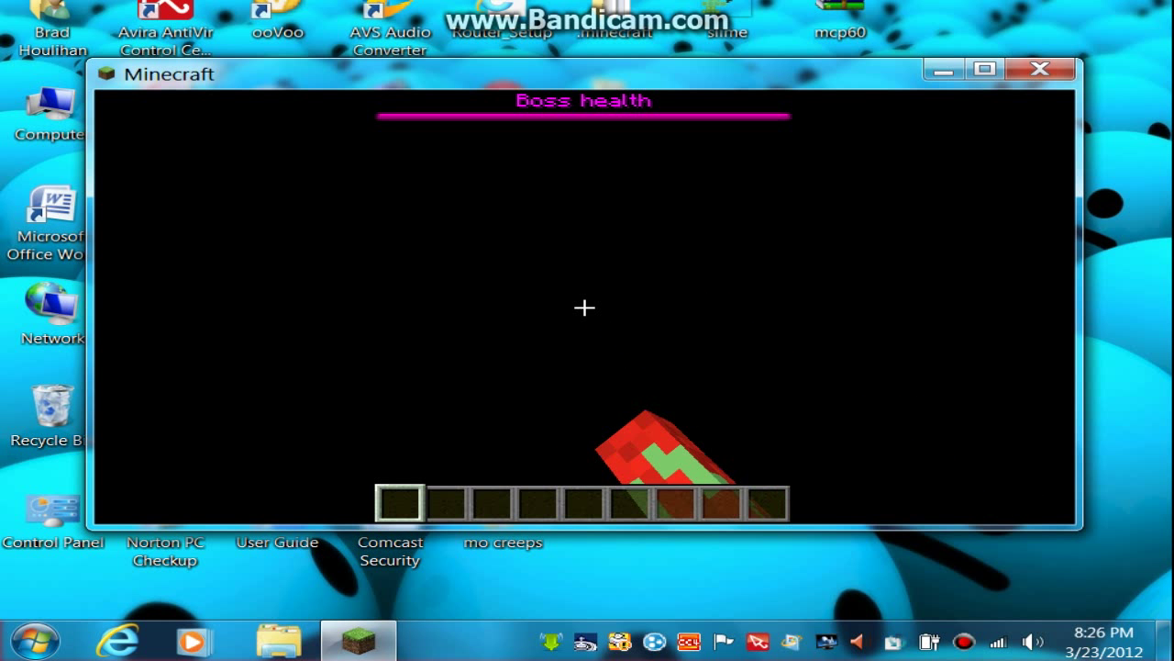
# - Set the render distance to Far in the video settings and return to the game
pyautogui.press('Escape')
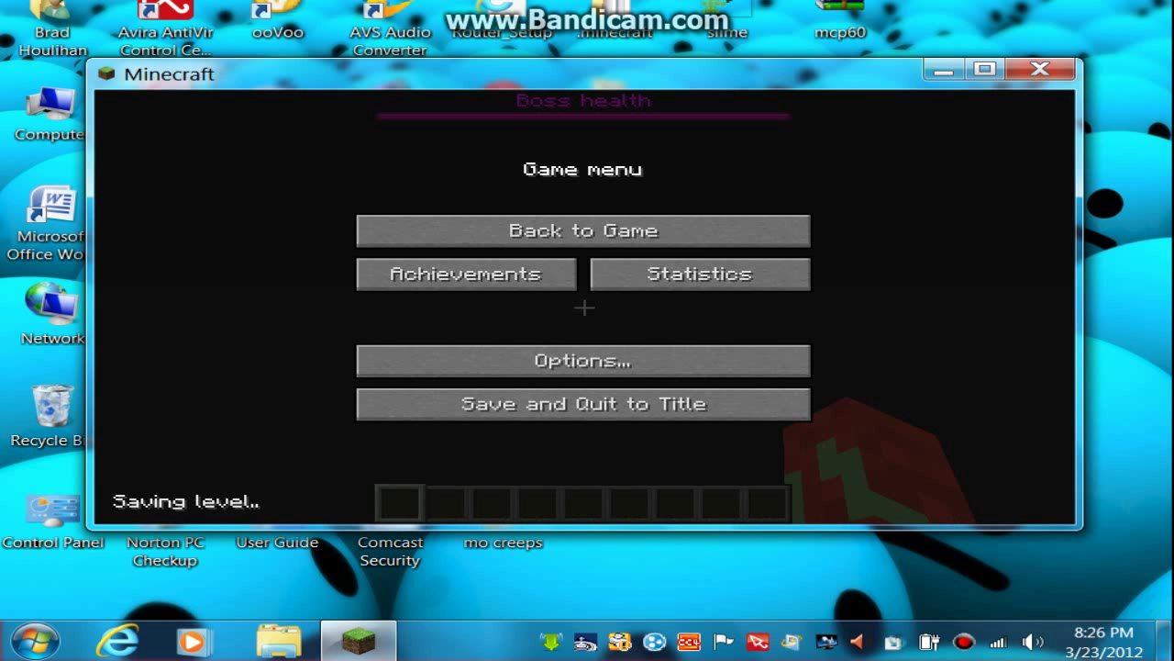
pyautogui.click(583, 358)
pyautogui.click(583, 340)
pyautogui.click(767, 180)
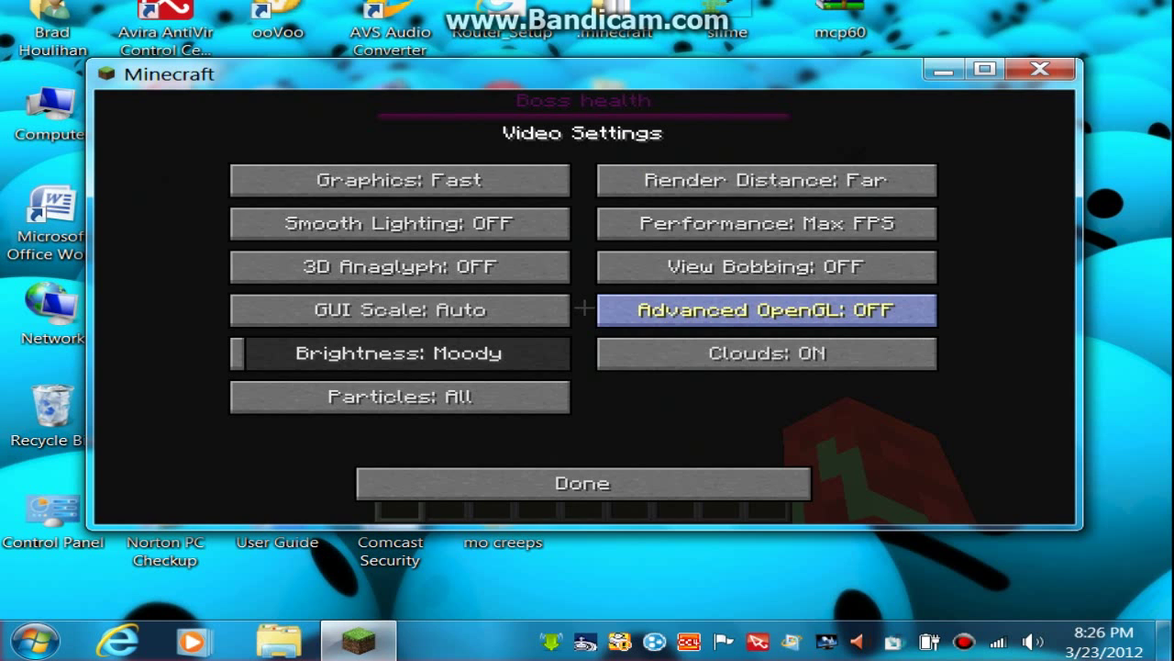
pyautogui.press('Escape')
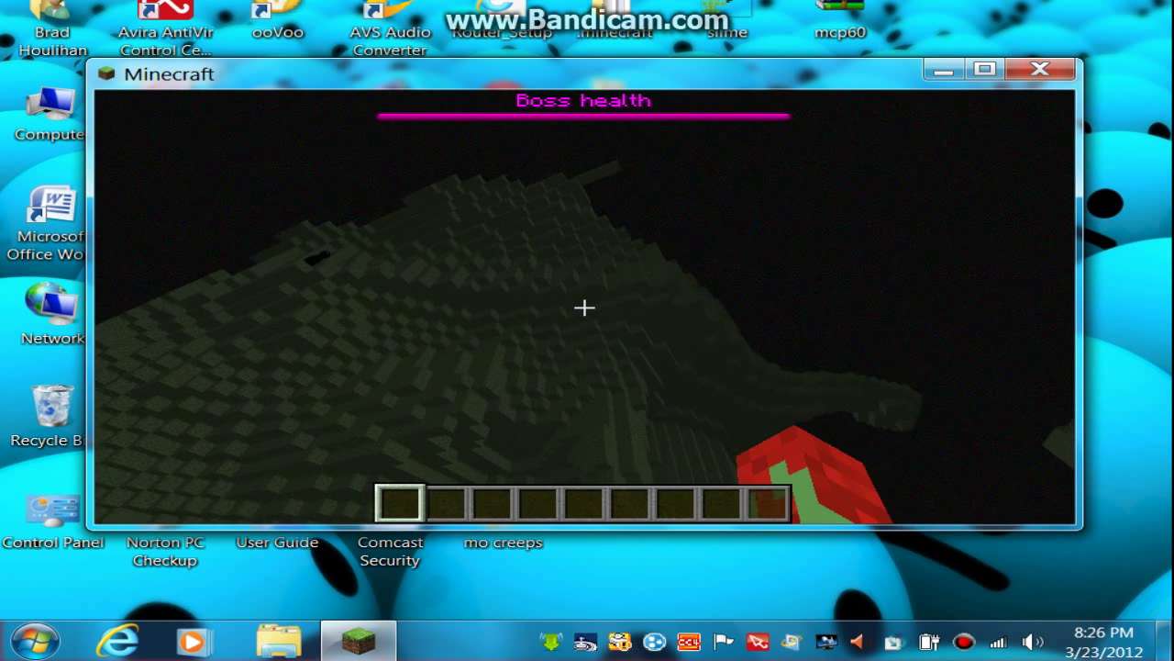
# - Take a Diamond Sword (276) from the TooManyItems list and kill an Enderman on the End island with it
pyautogui.press('e')
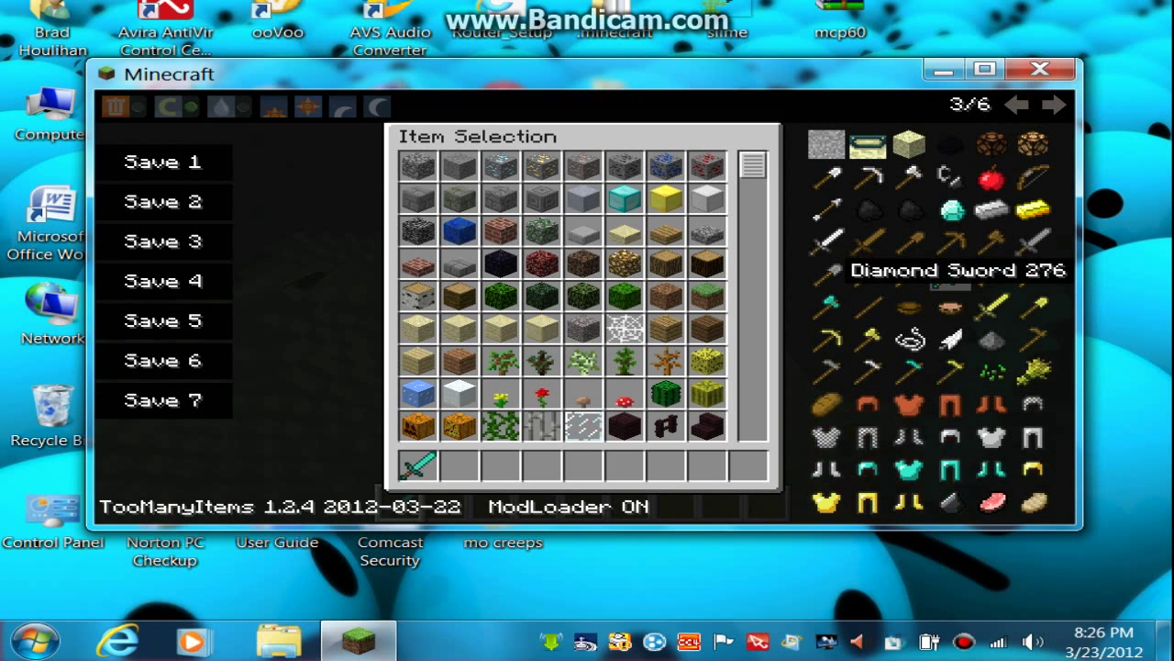
pyautogui.press('e')
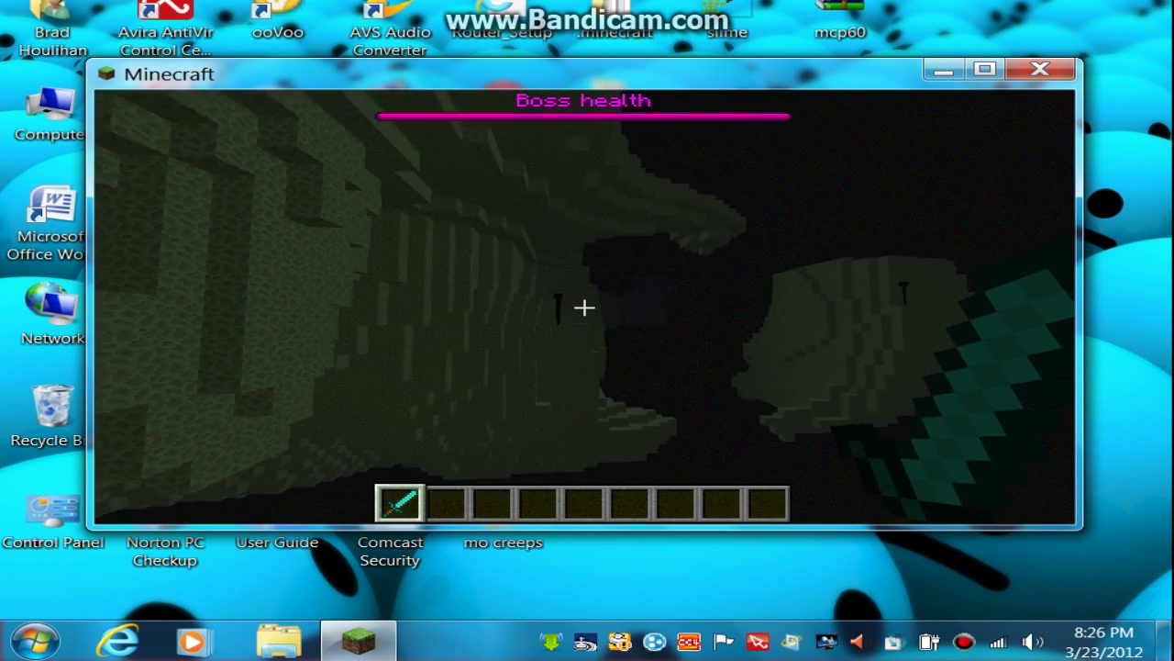
pyautogui.press('w')
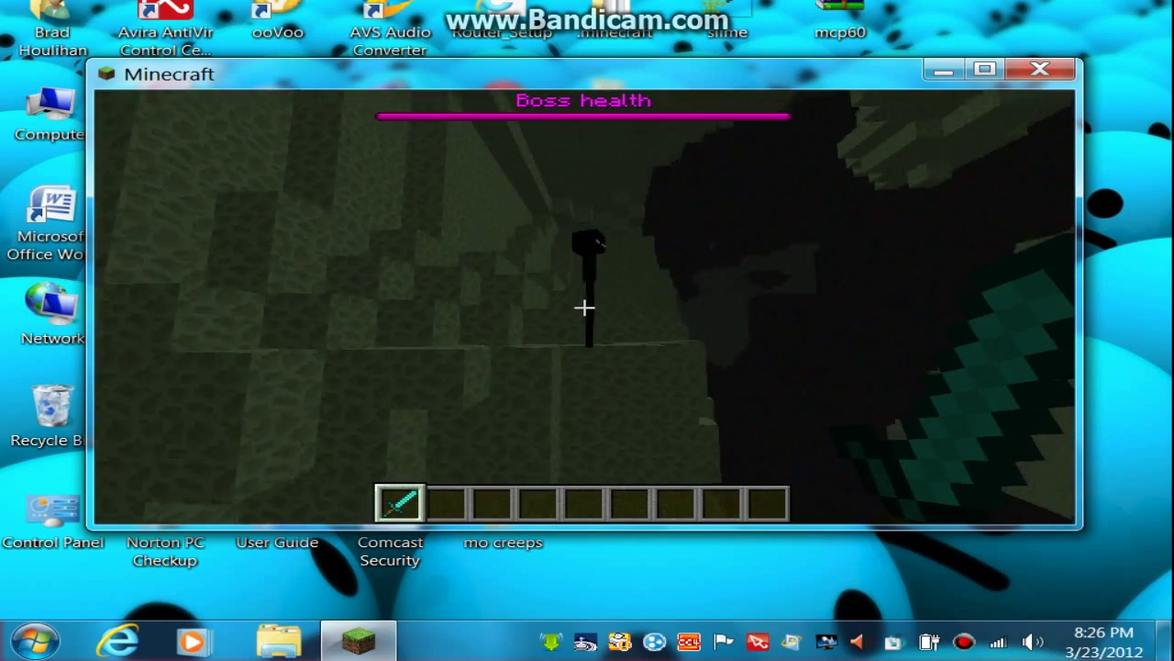
pyautogui.click(584, 307)
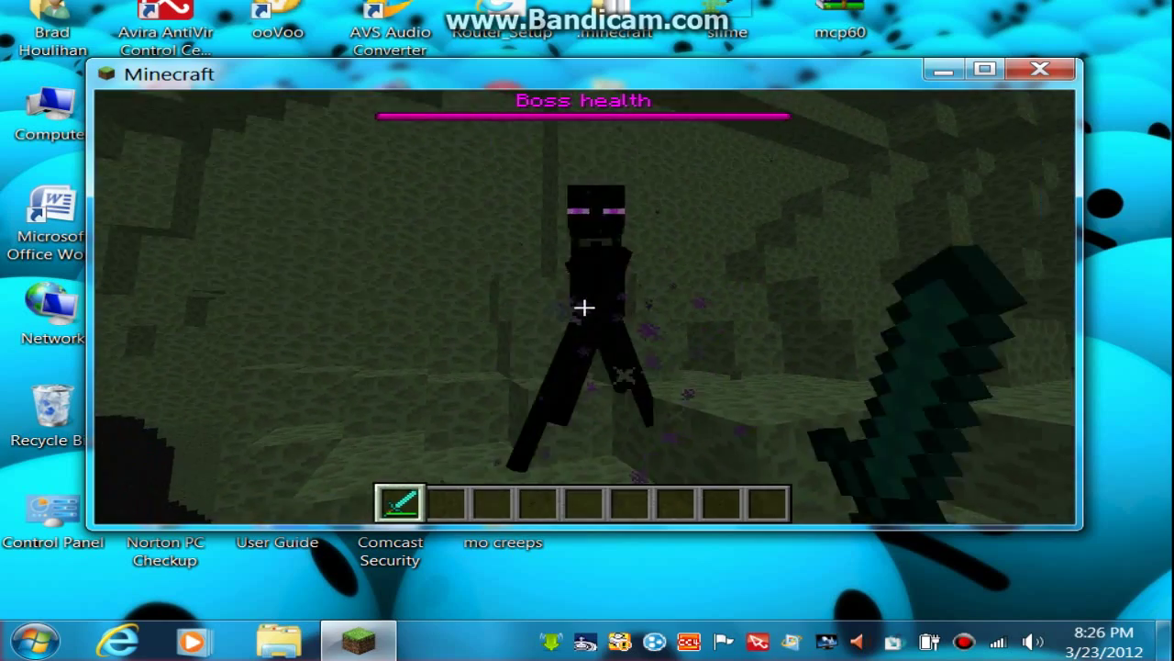
pyautogui.click(584, 308)
pyautogui.click(584, 307)
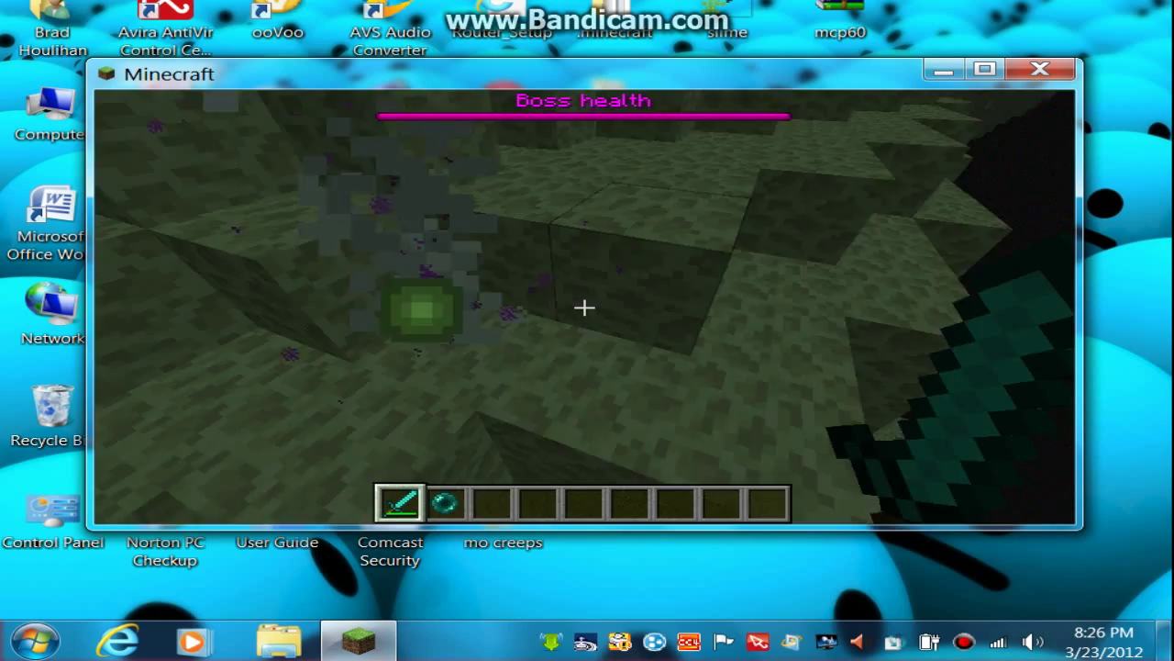
# - Fly over the End island to the obsidian pillars with the crystals and strike at the Ender Dragon
pyautogui.press('w')
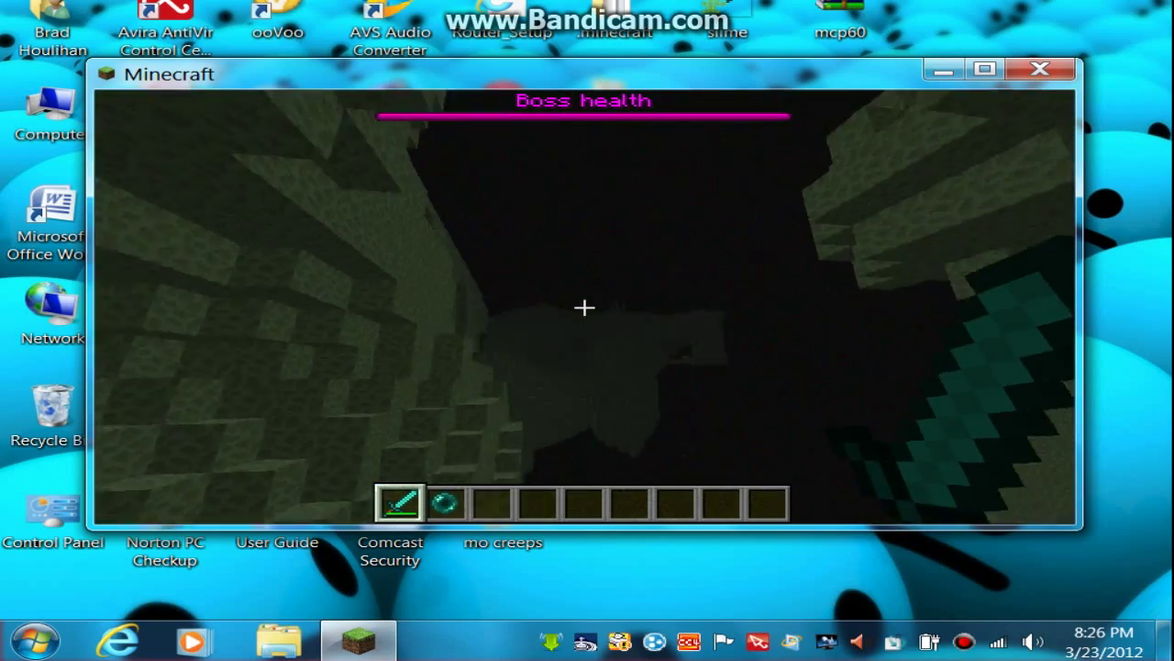
pyautogui.press('w')
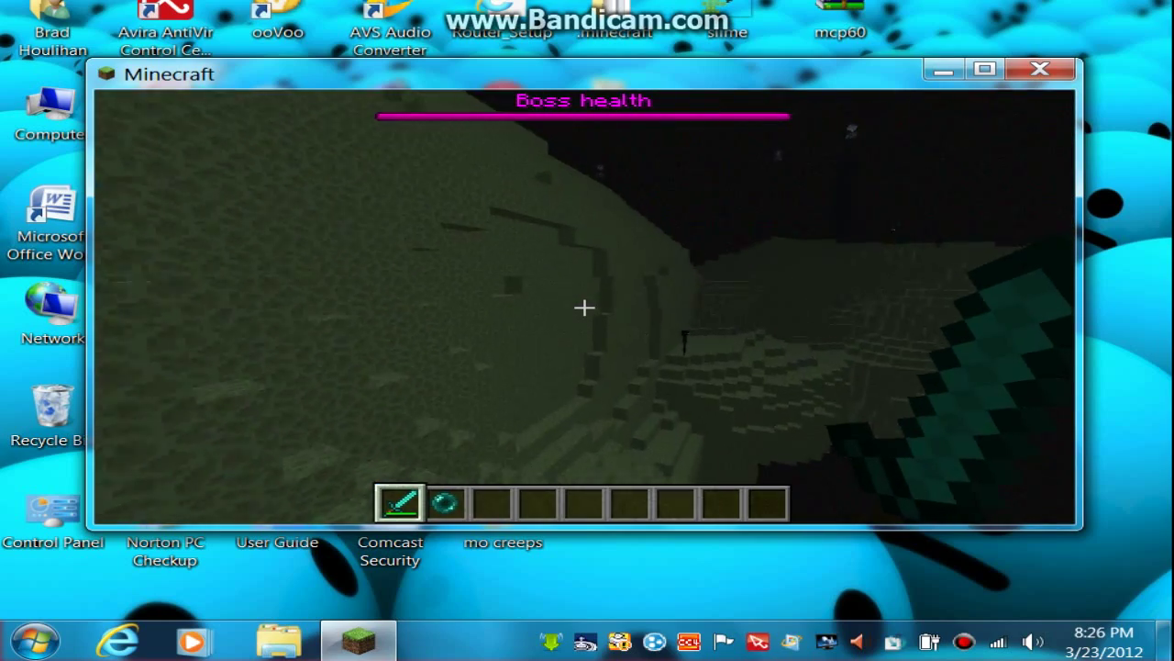
pyautogui.press('w')
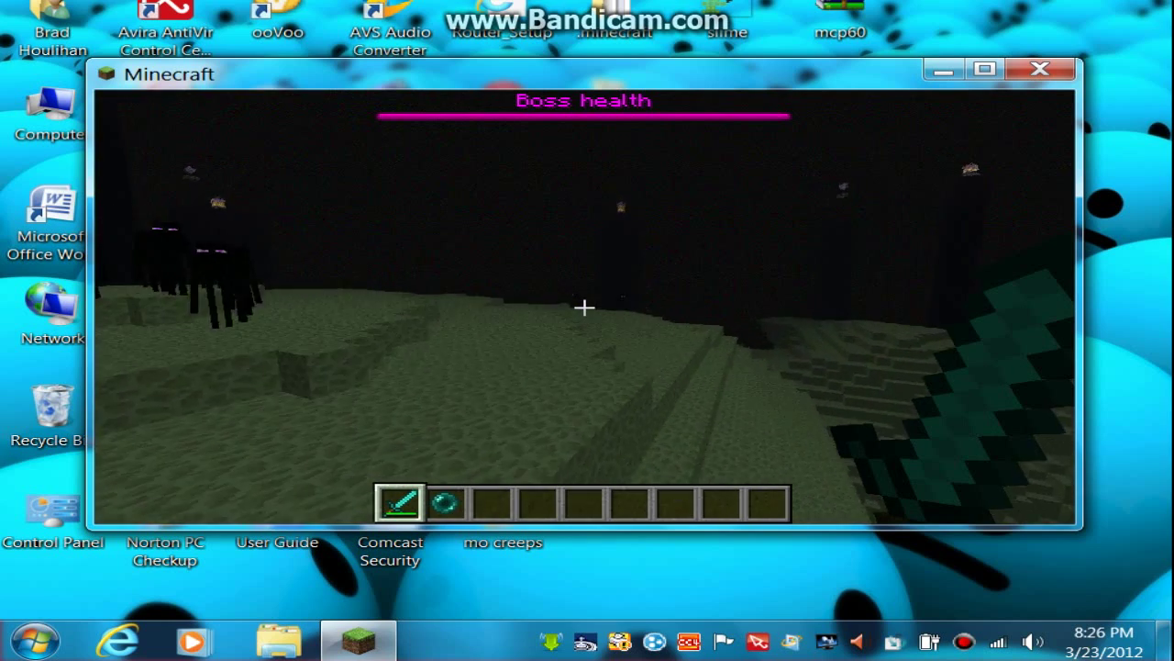
pyautogui.press('w')
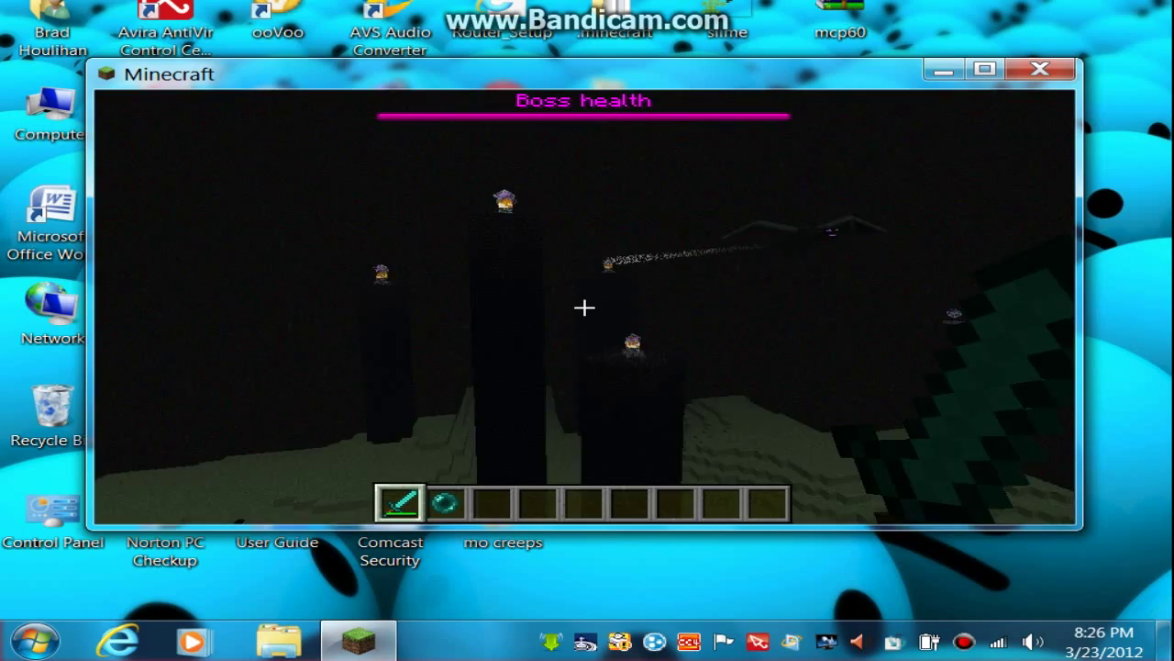
pyautogui.press('w')
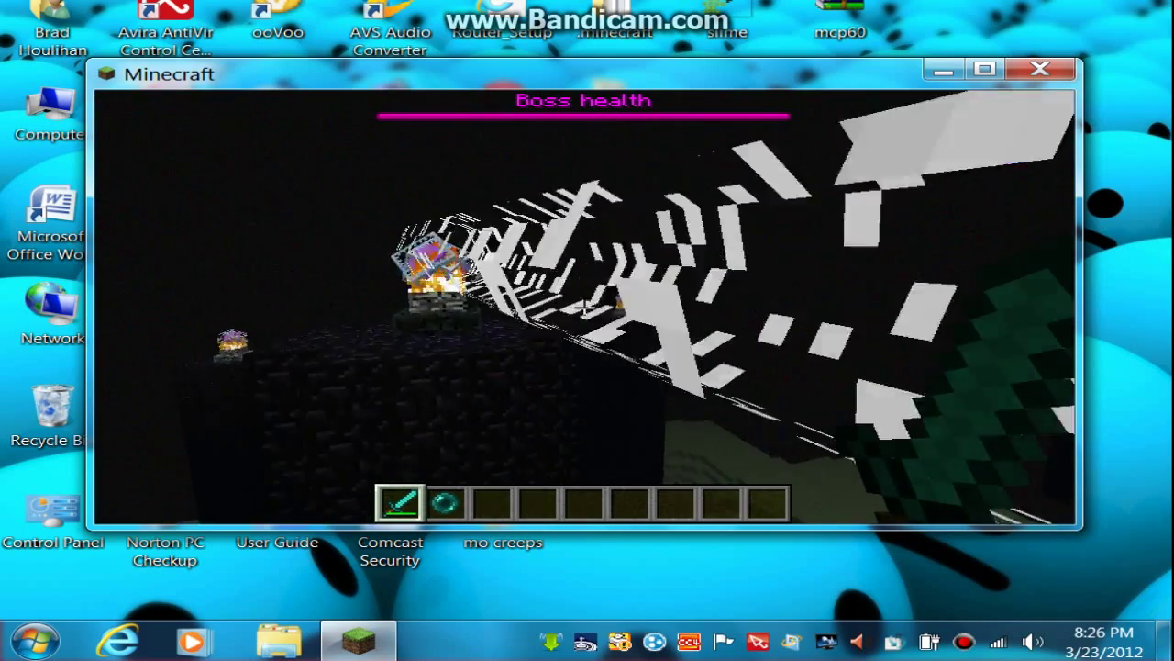
pyautogui.press('w')
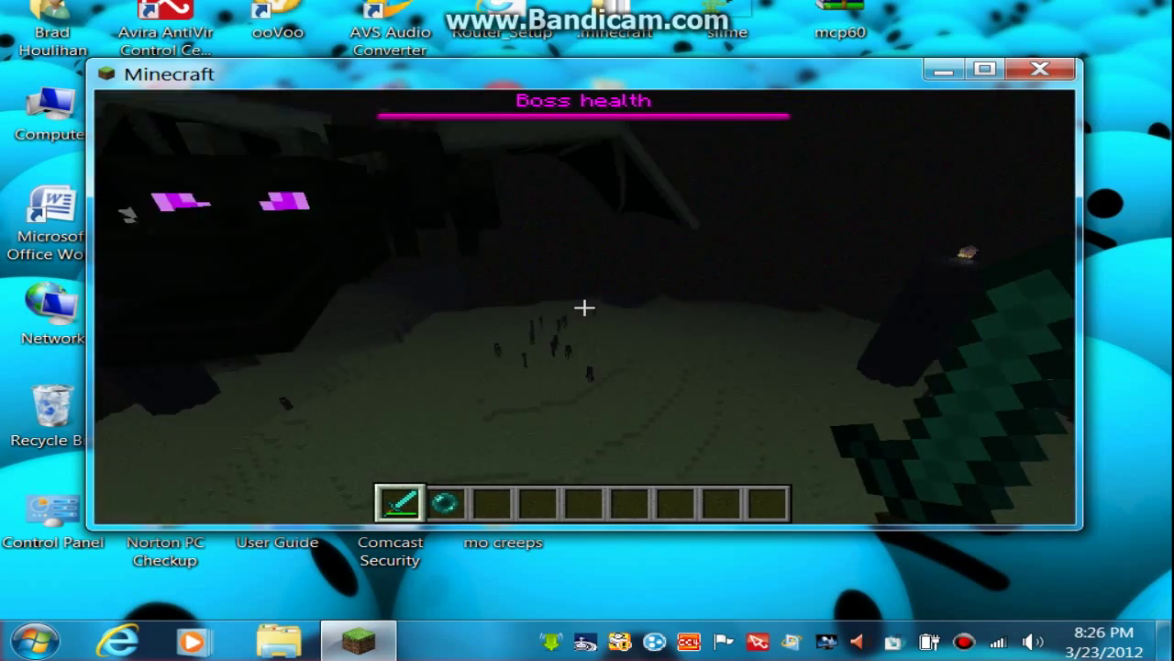
pyautogui.click(584, 307)
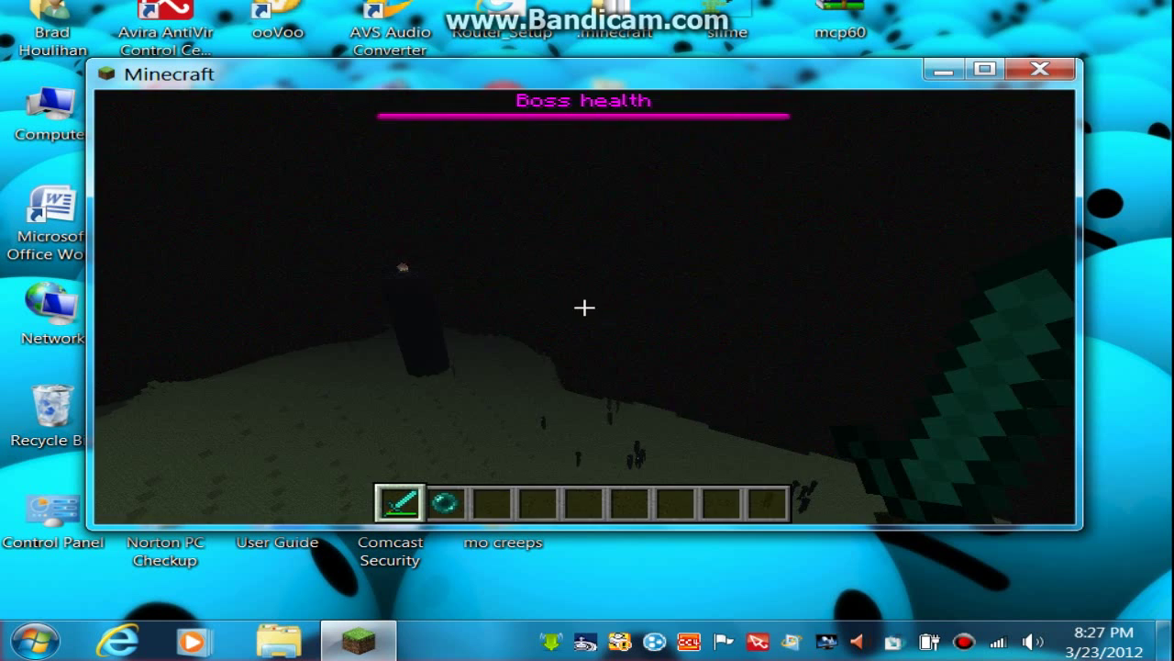
# - Open the inventory with the TooManyItems item list
pyautogui.press('e')
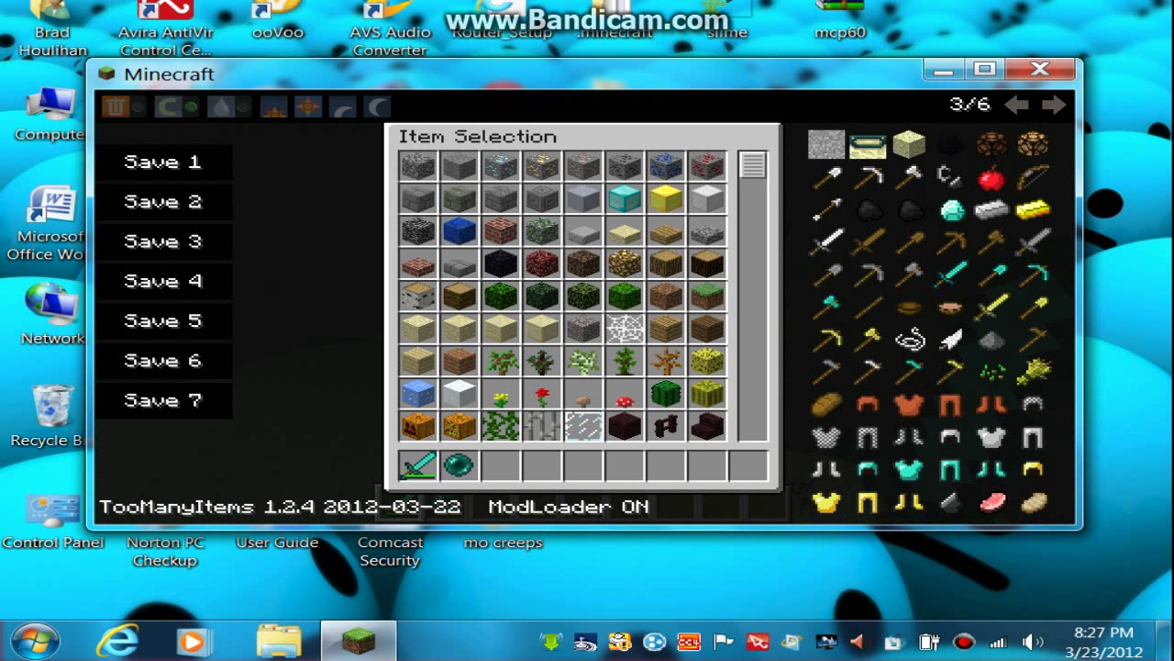